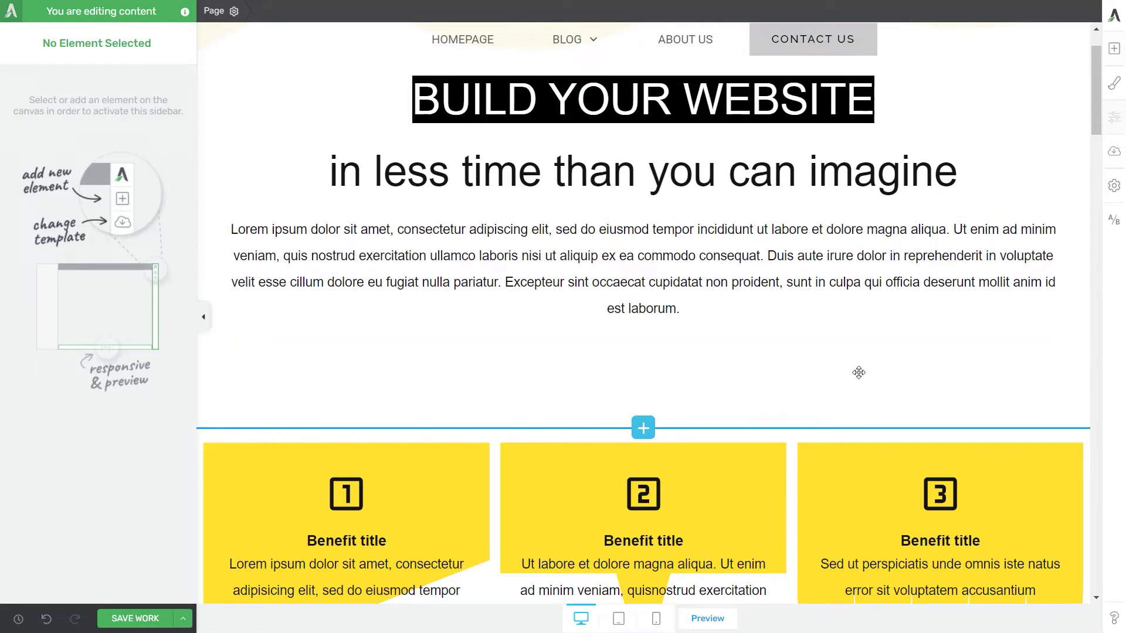
Search the elements for 'toggle' and place a Toggle accordion below the intro paragraph
{"action": "left_click", "coordinate": [1113, 51]}
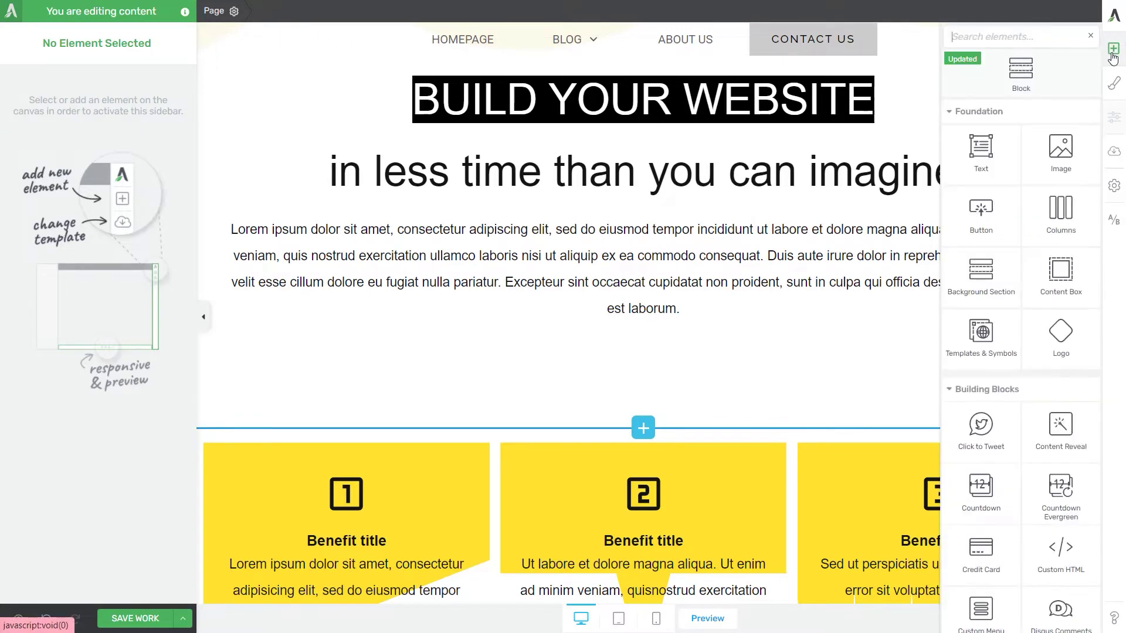
{"action": "type", "text": "toggle"}
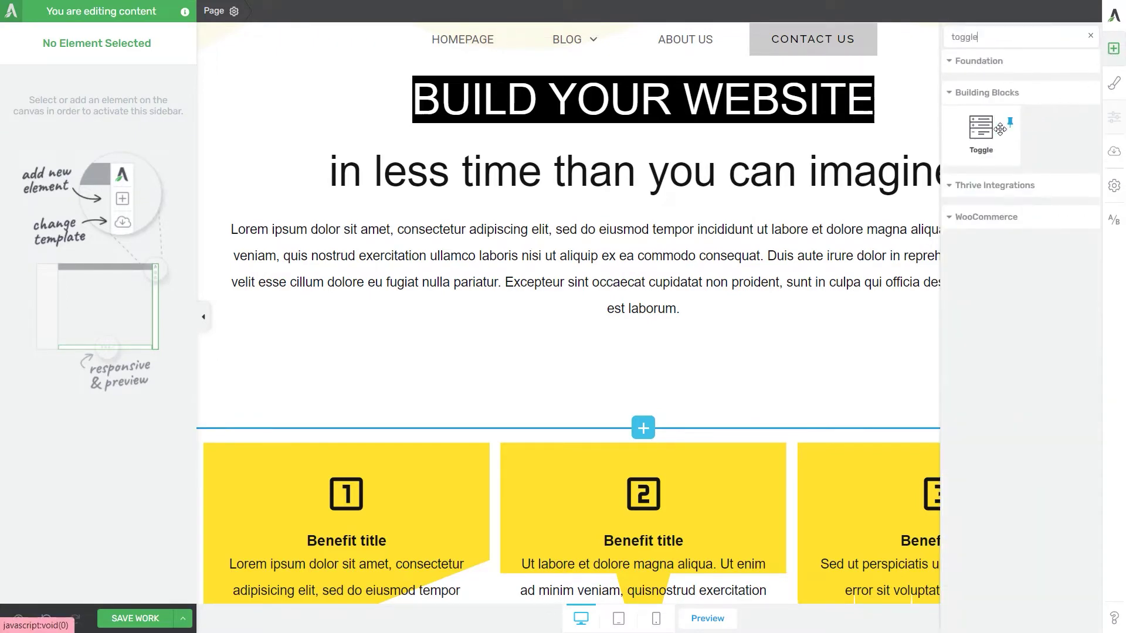
{"action": "left_click_drag", "start_coordinate": [981, 131], "coordinate": [754, 334]}
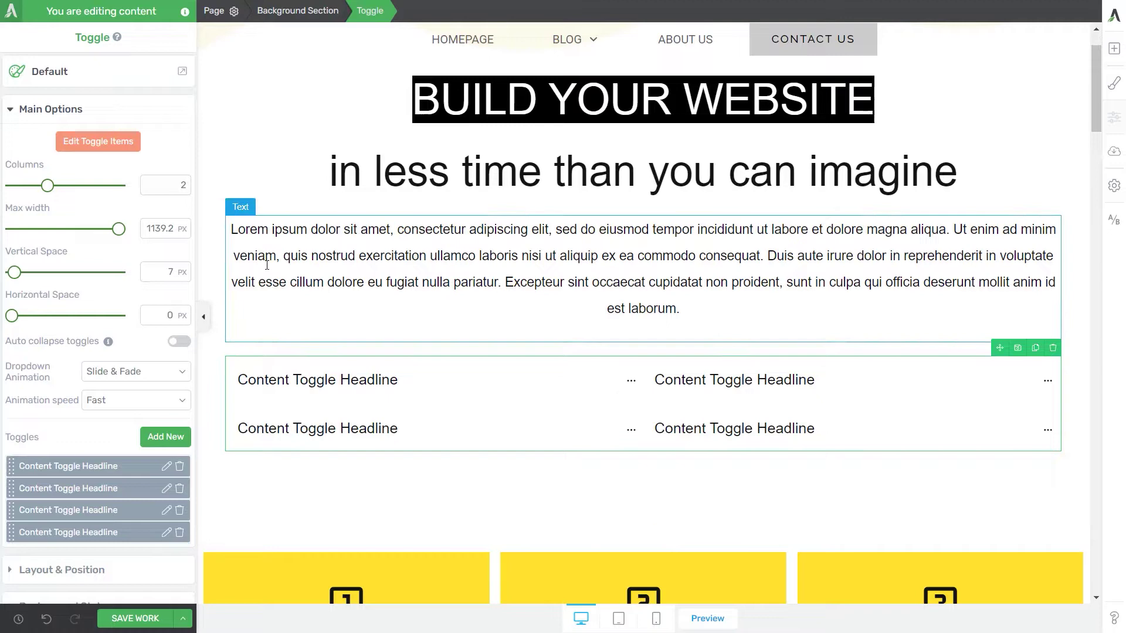
Replace the toggle's default style with the Toggle 06 template
{"action": "left_click", "coordinate": [83, 72]}
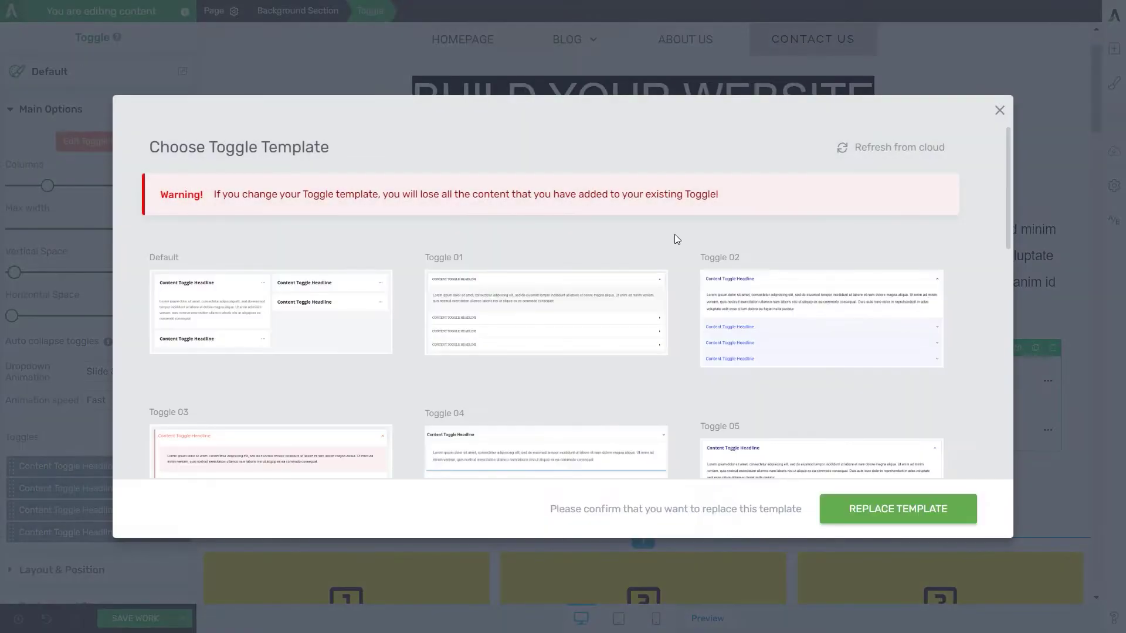
{"action": "scroll", "coordinate": [716, 241], "scroll_direction": "down", "scroll_amount": 5}
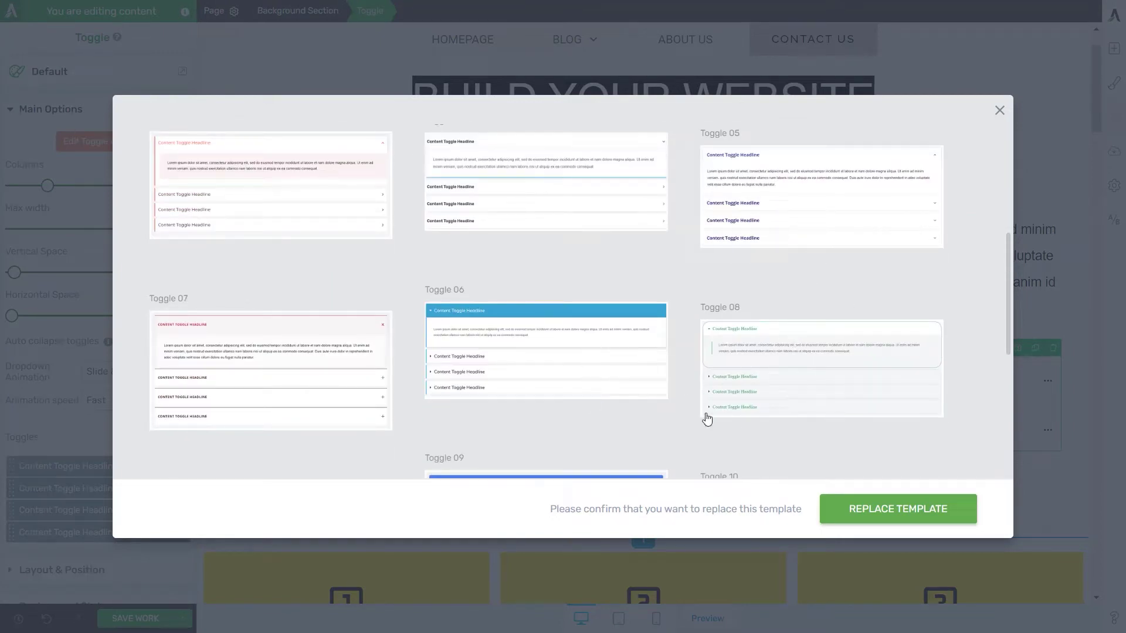
{"action": "left_click", "coordinate": [568, 363]}
{"action": "left_click", "coordinate": [874, 515]}
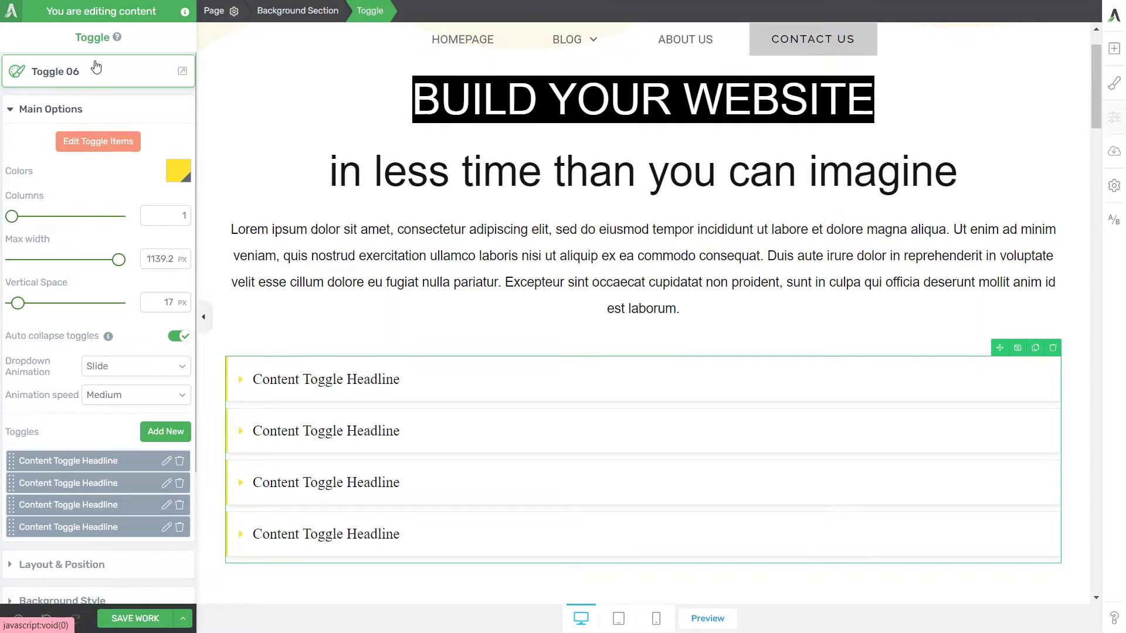
Edit the toggle items with Grouped Toggle Items styling kept, and expand the first toggle
{"action": "left_click", "coordinate": [96, 146]}
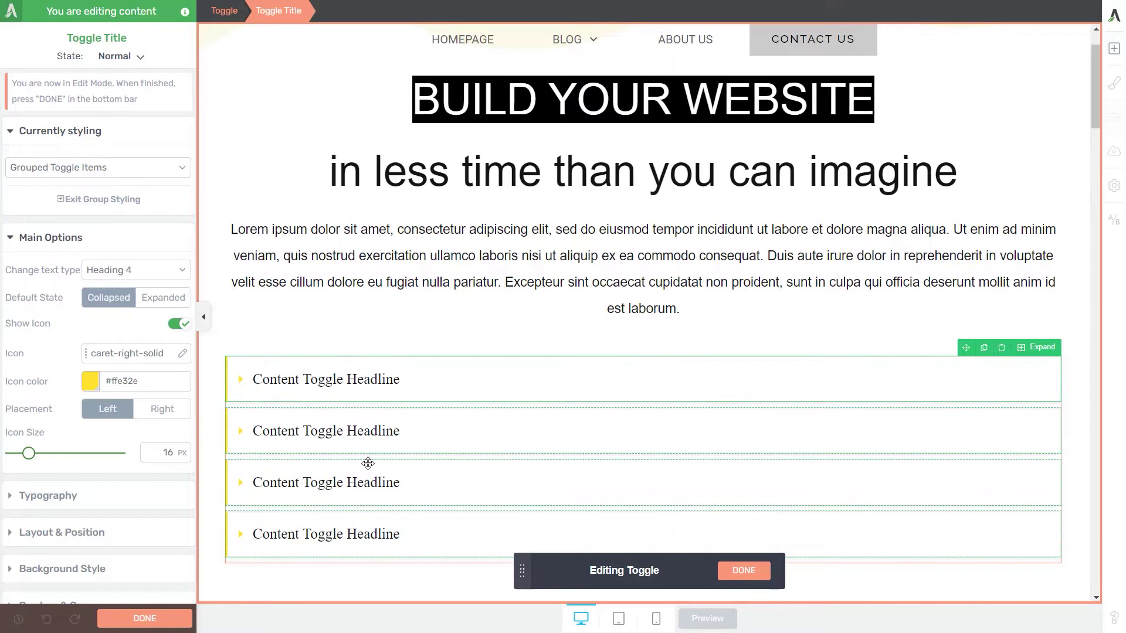
{"action": "left_click", "coordinate": [88, 169]}
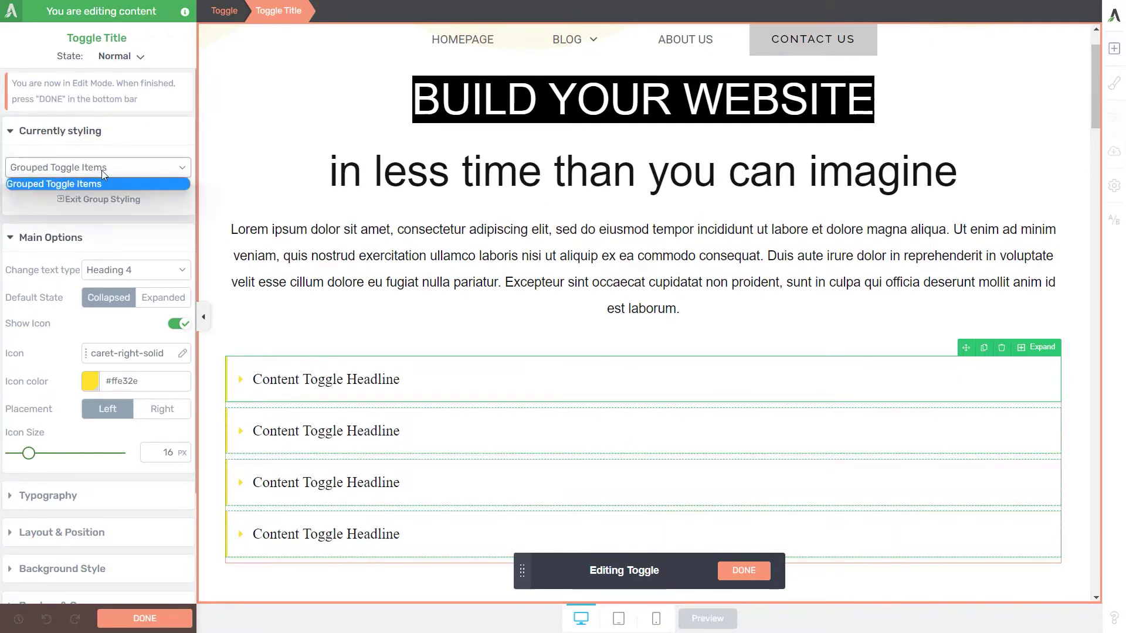
{"action": "left_click", "coordinate": [105, 170]}
{"action": "left_click", "coordinate": [1038, 347]}
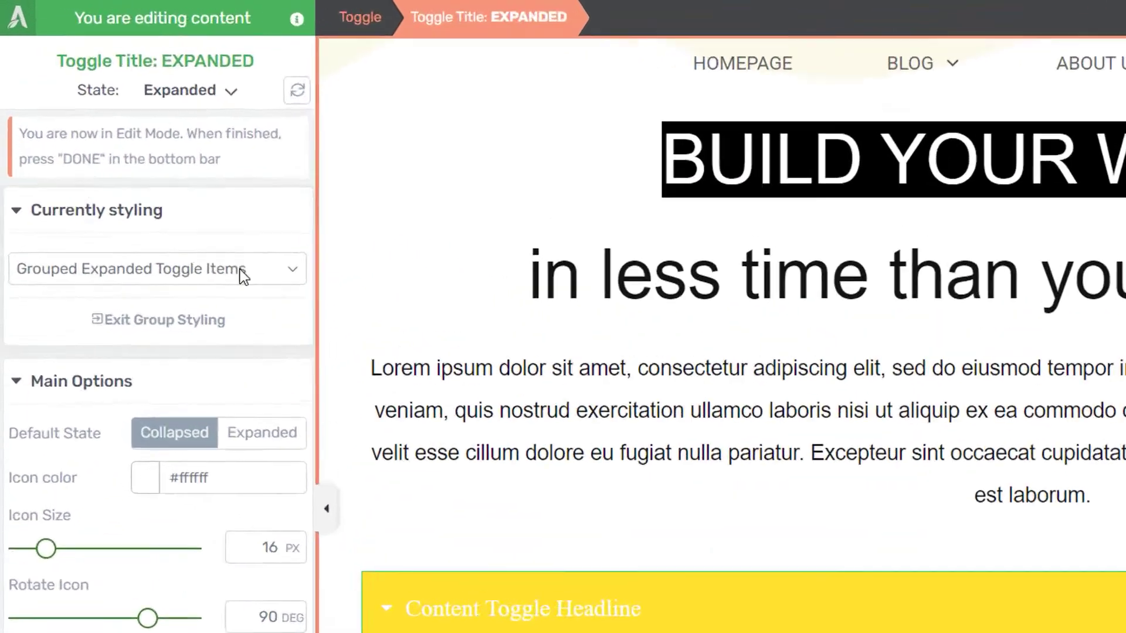
Replace the first toggle's lorem ipsum paragraph with 'Item number 1', keeping All Text(s) styling
{"action": "left_click", "coordinate": [242, 271]}
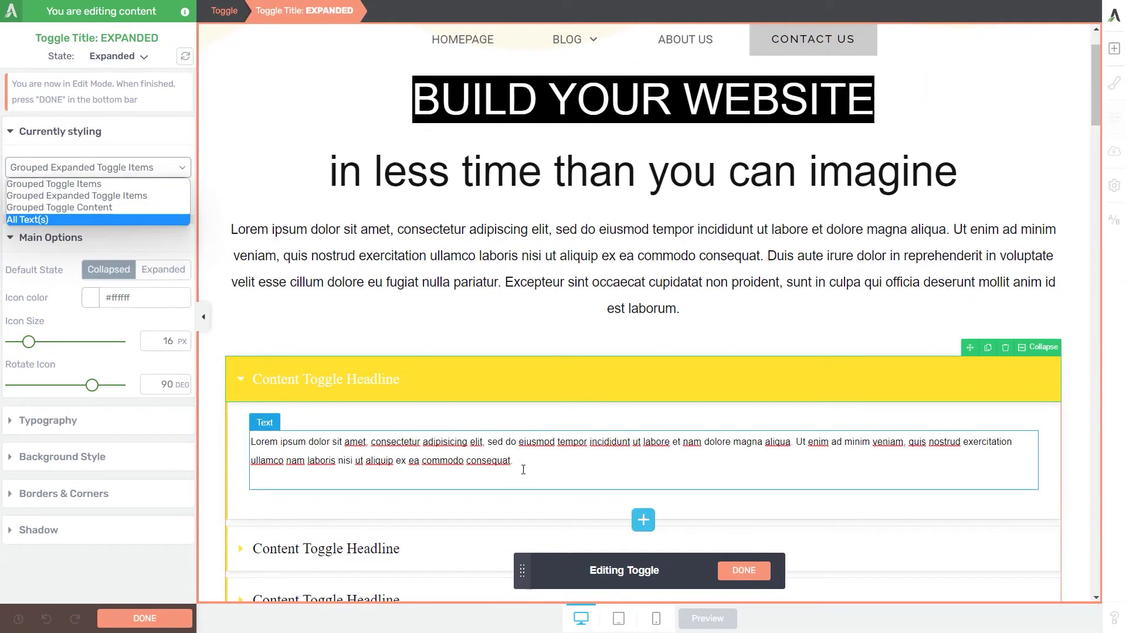
{"action": "left_click_drag", "start_coordinate": [524, 461], "coordinate": [252, 443]}
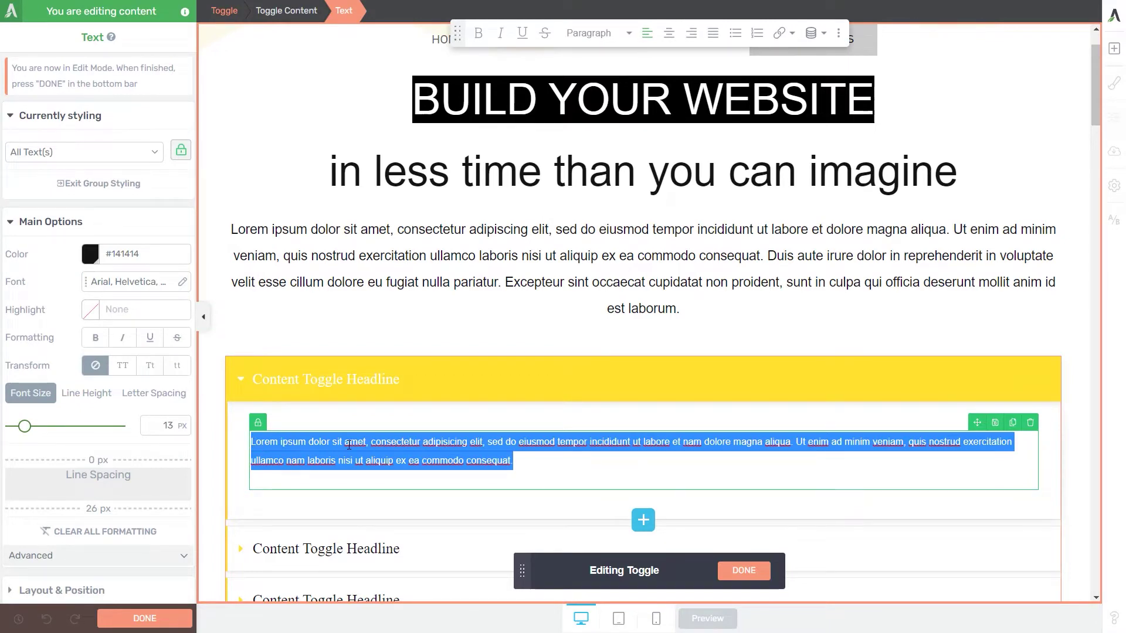
{"action": "type", "text": "Item number"}
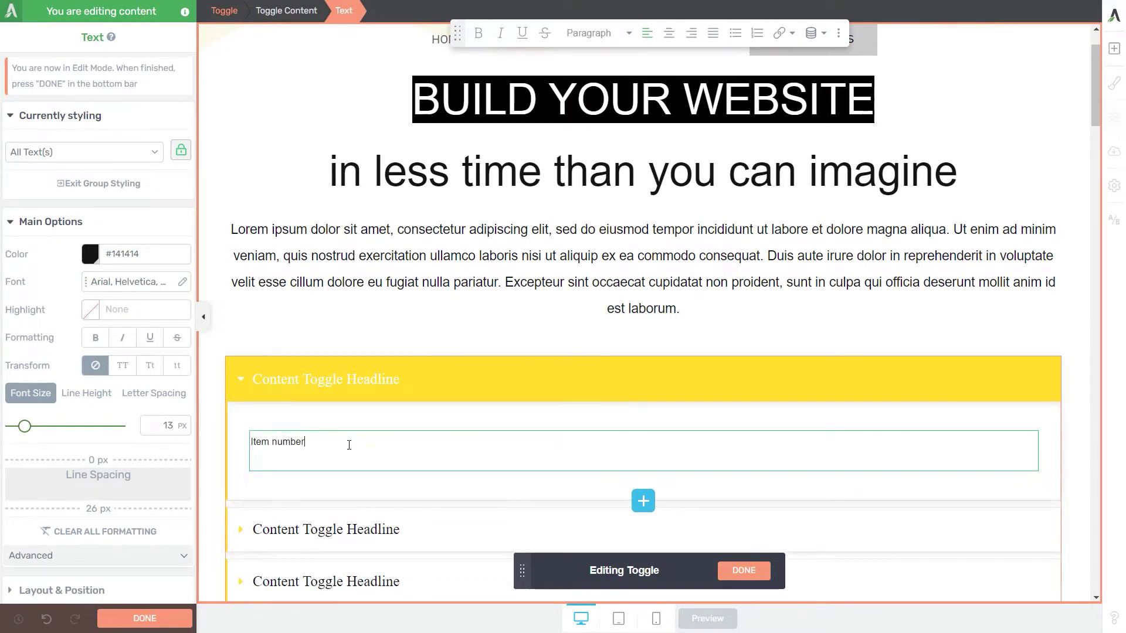
{"action": "type", "text": " 1"}
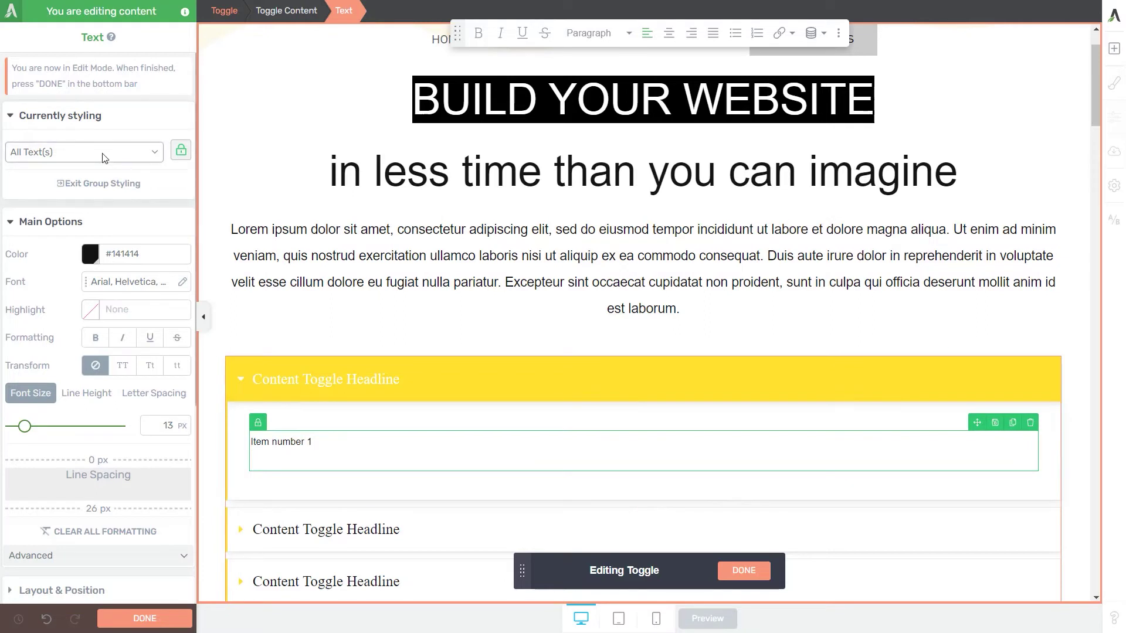
{"action": "left_click", "coordinate": [68, 154]}
{"action": "left_click", "coordinate": [69, 153]}
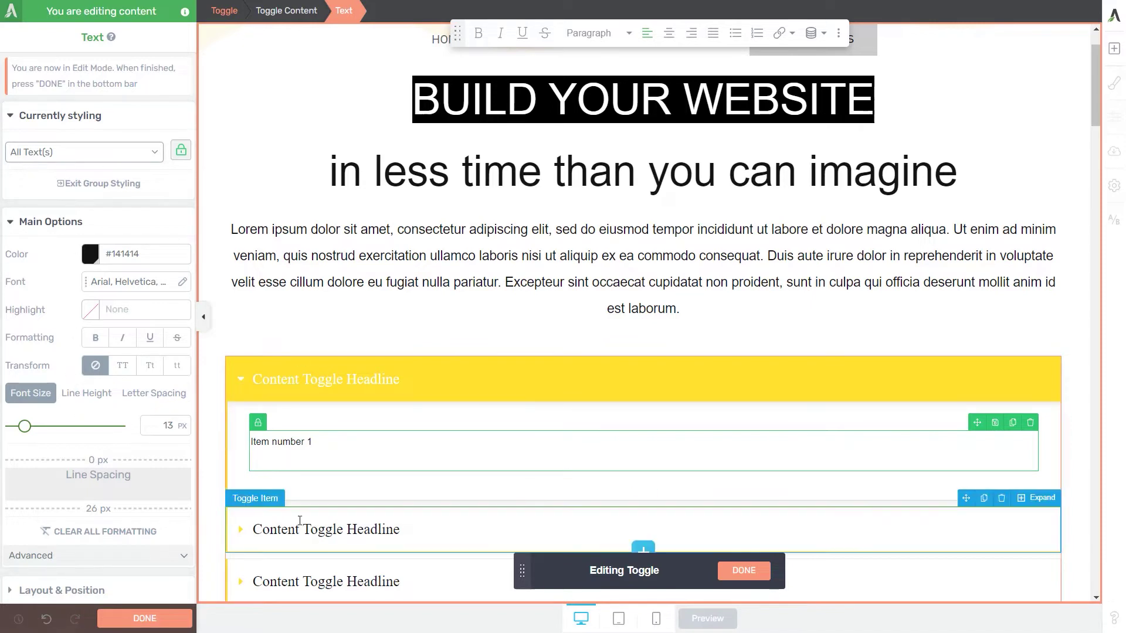
{"action": "scroll", "coordinate": [434, 446], "scroll_direction": "down", "scroll_amount": 1}
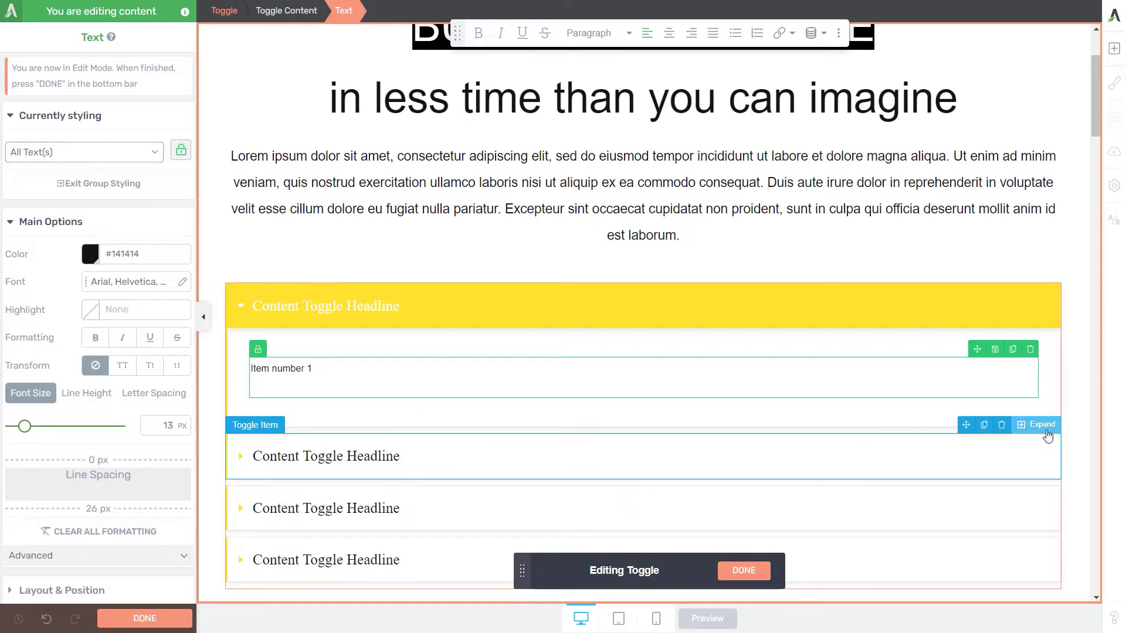
Expand the second toggle and make the toggle body text bold dark red #be4040
{"action": "left_click", "coordinate": [1037, 425]}
{"action": "scroll", "coordinate": [424, 477], "scroll_direction": "down", "scroll_amount": 1}
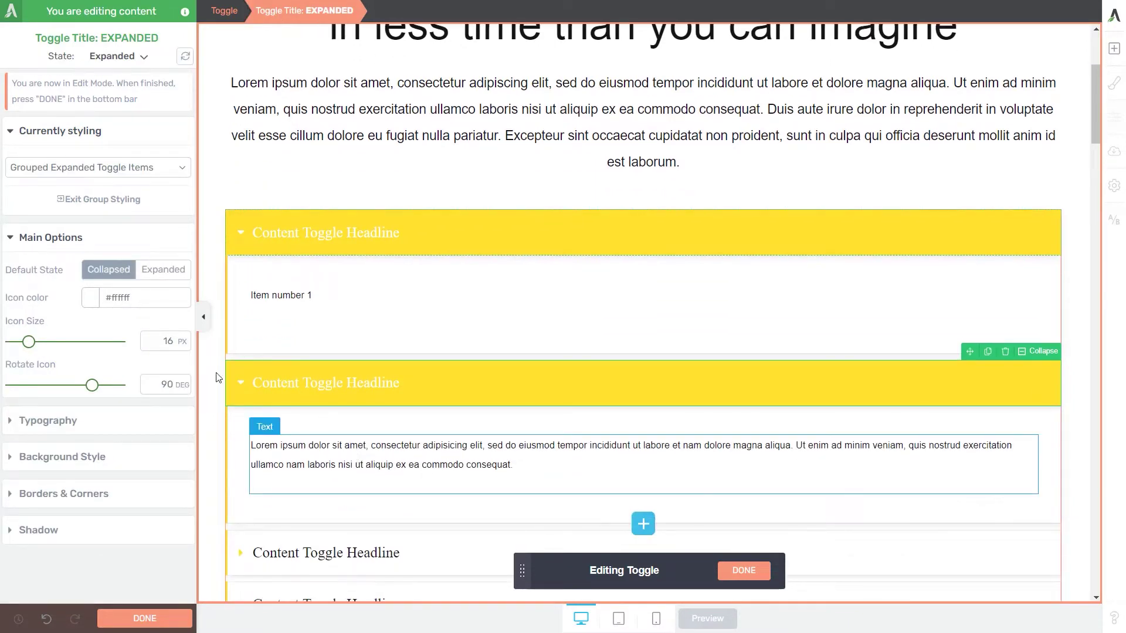
{"action": "left_click", "coordinate": [295, 296]}
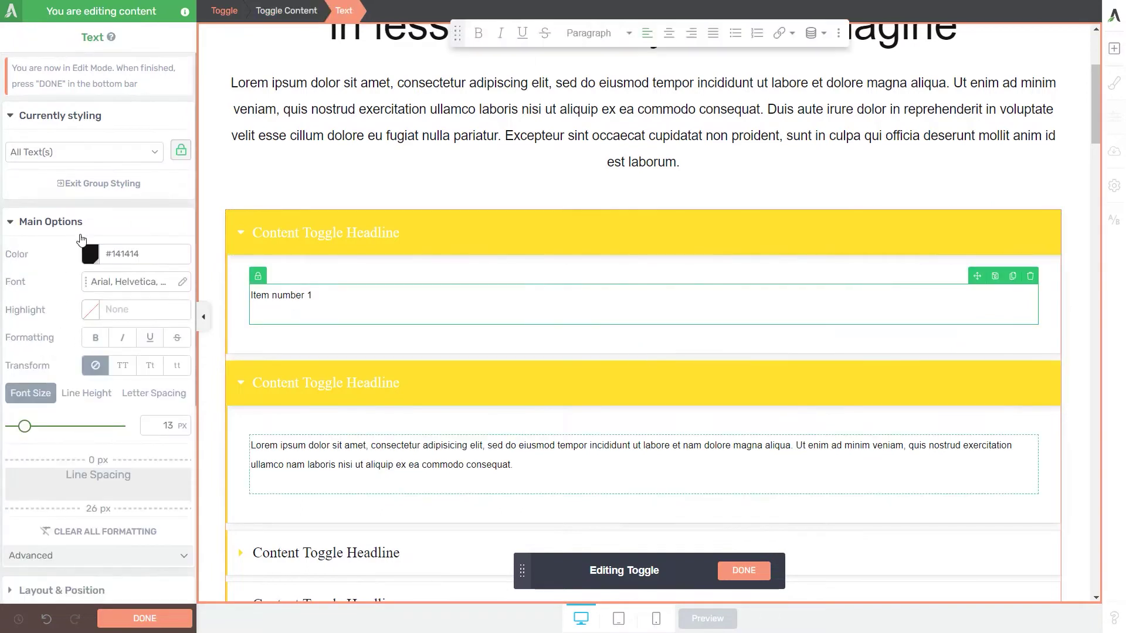
{"action": "left_click", "coordinate": [88, 255]}
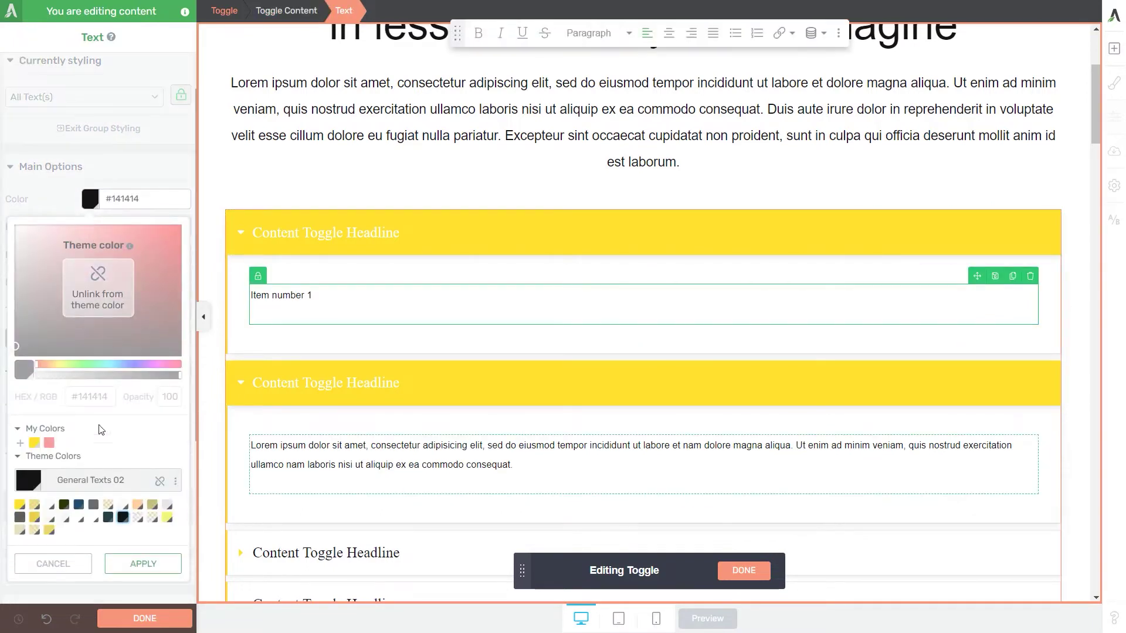
{"action": "left_click", "coordinate": [105, 276]}
{"action": "mouse_move", "coordinate": [108, 344]}
{"action": "left_mouse_down"}
{"action": "mouse_move", "coordinate": [108, 259]}
{"action": "mouse_move", "coordinate": [126, 256]}
{"action": "mouse_move", "coordinate": [127, 267]}
{"action": "left_mouse_up"}
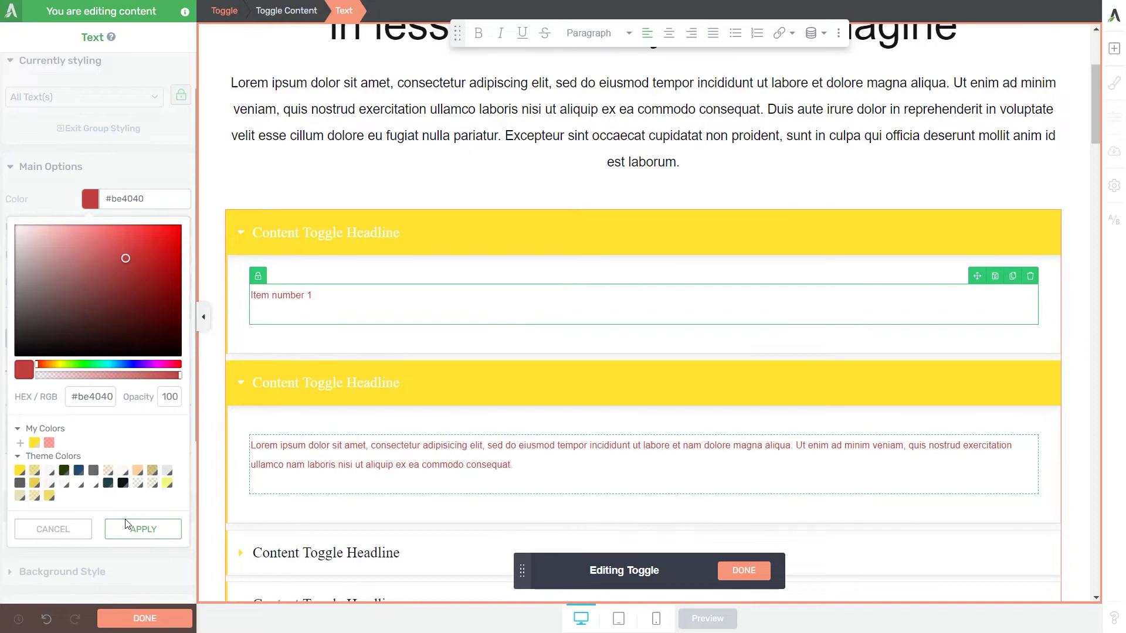
{"action": "left_click", "coordinate": [143, 529]}
{"action": "left_click", "coordinate": [98, 284]}
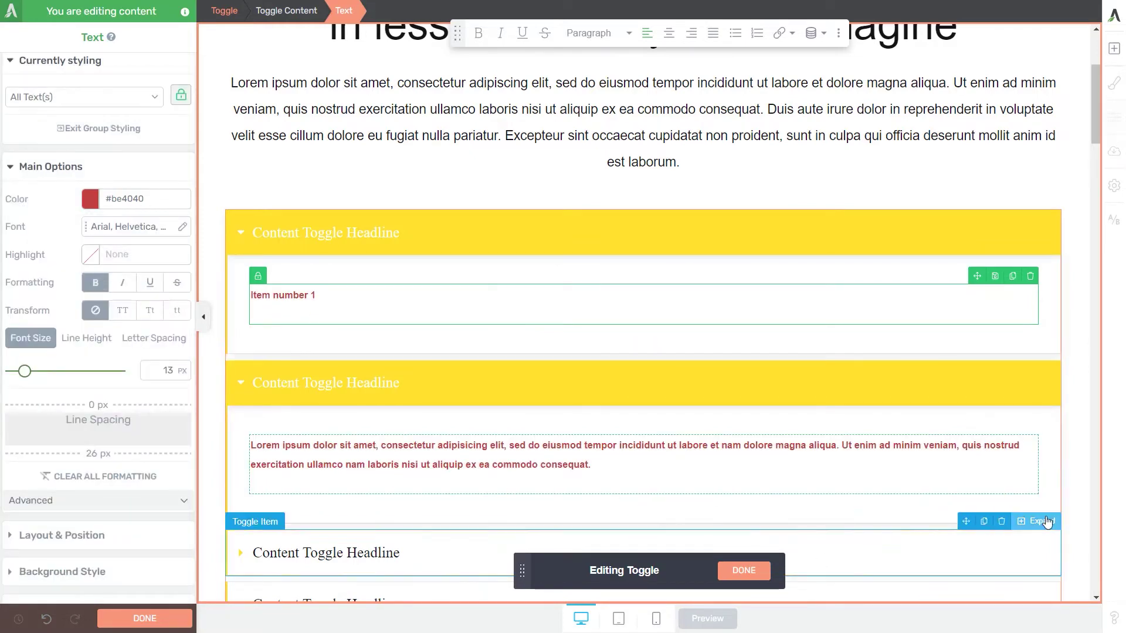
Expand the third toggle and reselect the Item number 1 text
{"action": "left_click", "coordinate": [1038, 521]}
{"action": "scroll", "coordinate": [654, 508], "scroll_direction": "down", "scroll_amount": 1}
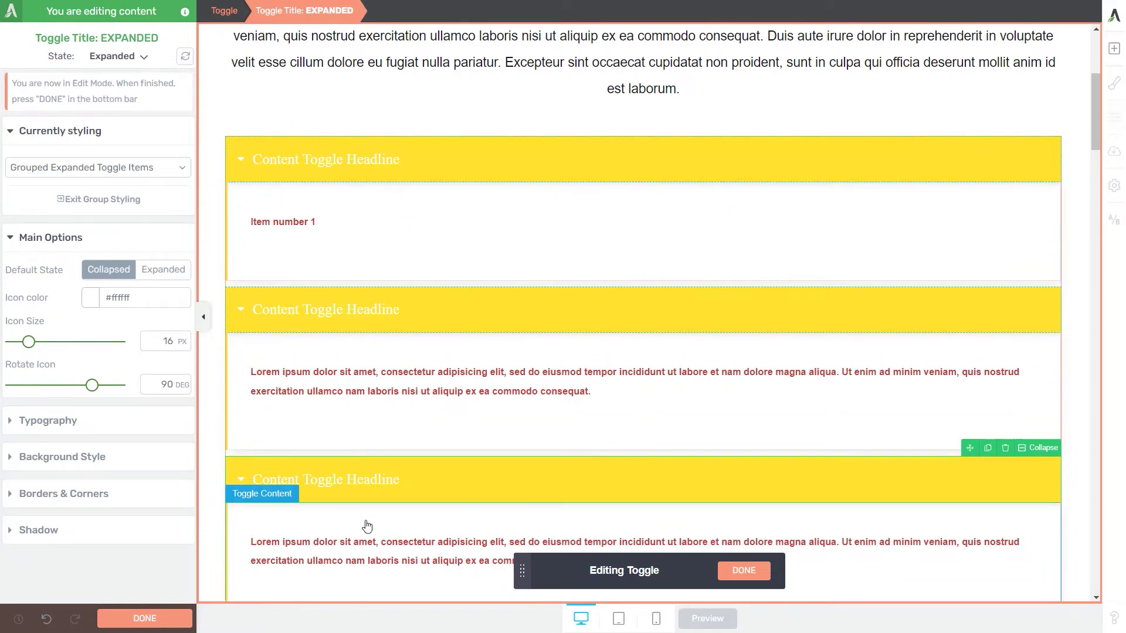
{"action": "left_click", "coordinate": [256, 222]}
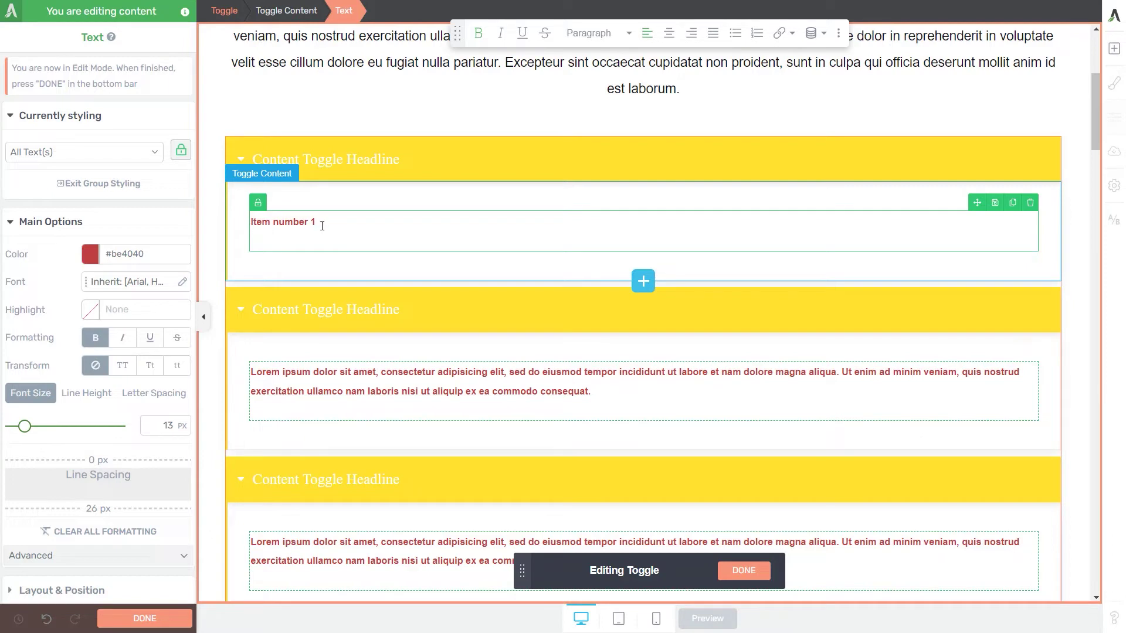
Style only the first toggle's text black #010000, italic and uppercase as ITEM NUMBER 1
{"action": "left_click", "coordinate": [258, 204]}
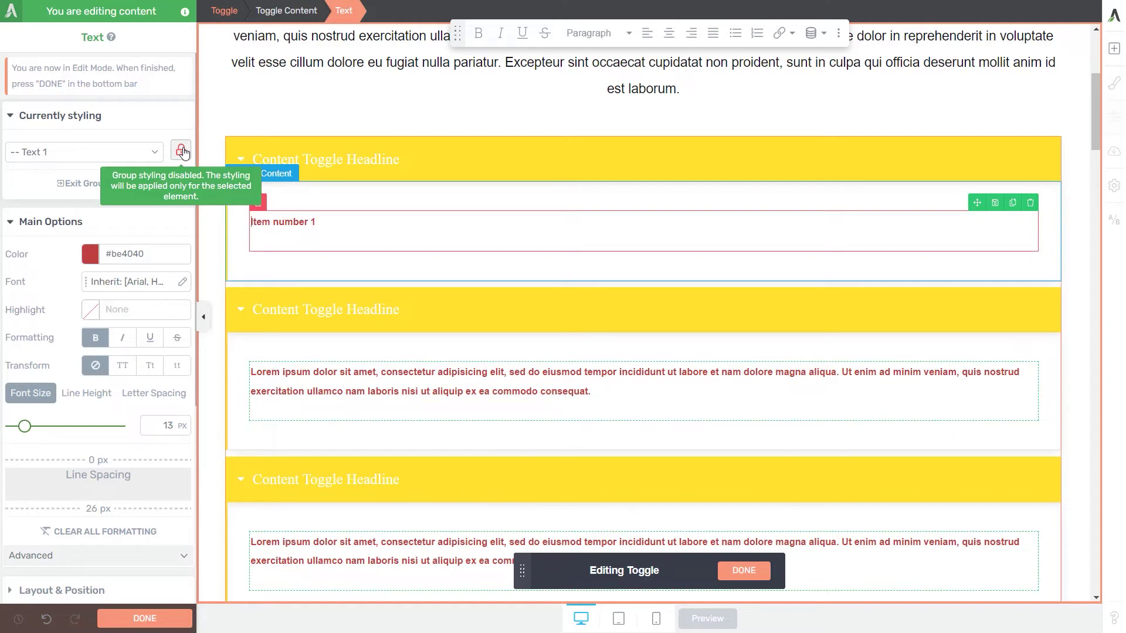
{"action": "left_click", "coordinate": [90, 253]}
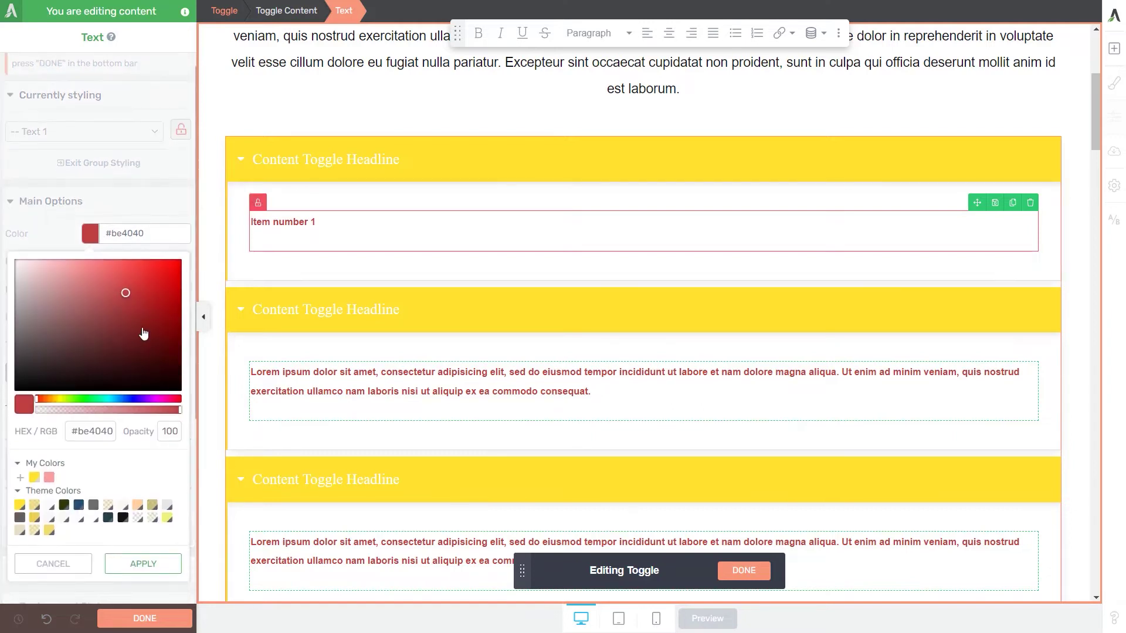
{"action": "left_click_drag", "start_coordinate": [144, 334], "coordinate": [168, 392]}
{"action": "left_click", "coordinate": [145, 567]}
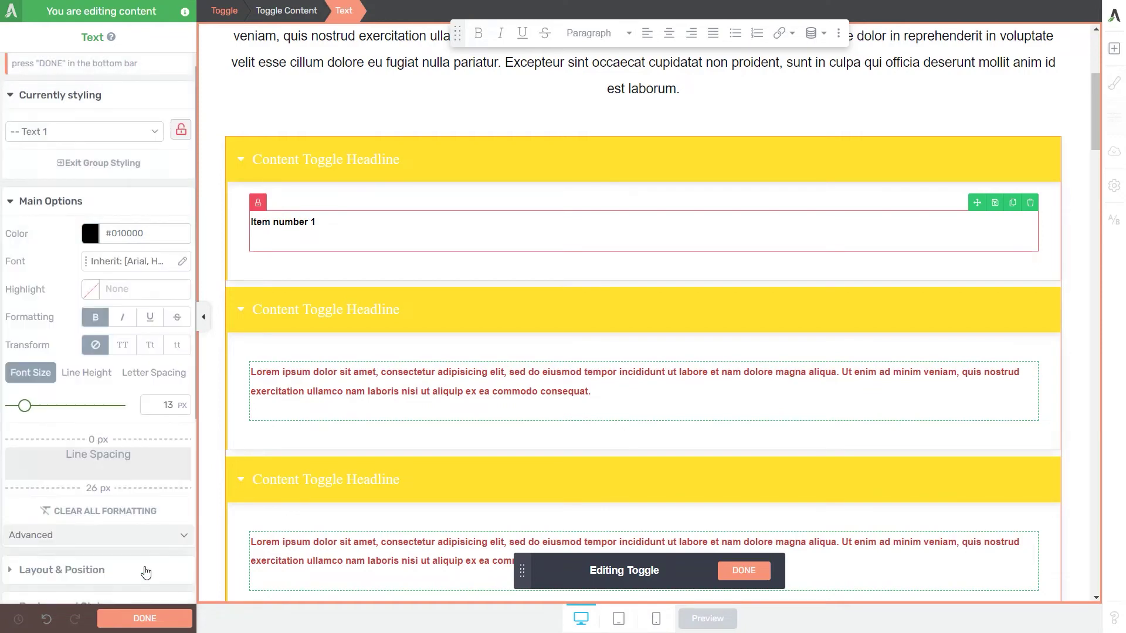
{"action": "left_click", "coordinate": [122, 317]}
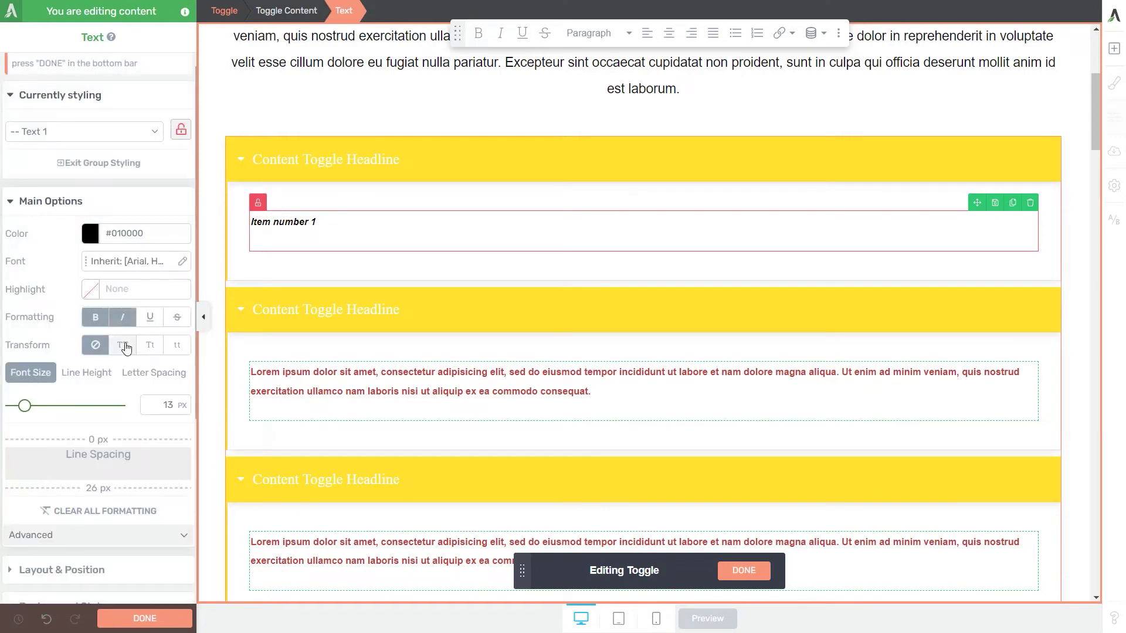
{"action": "left_click", "coordinate": [123, 347]}
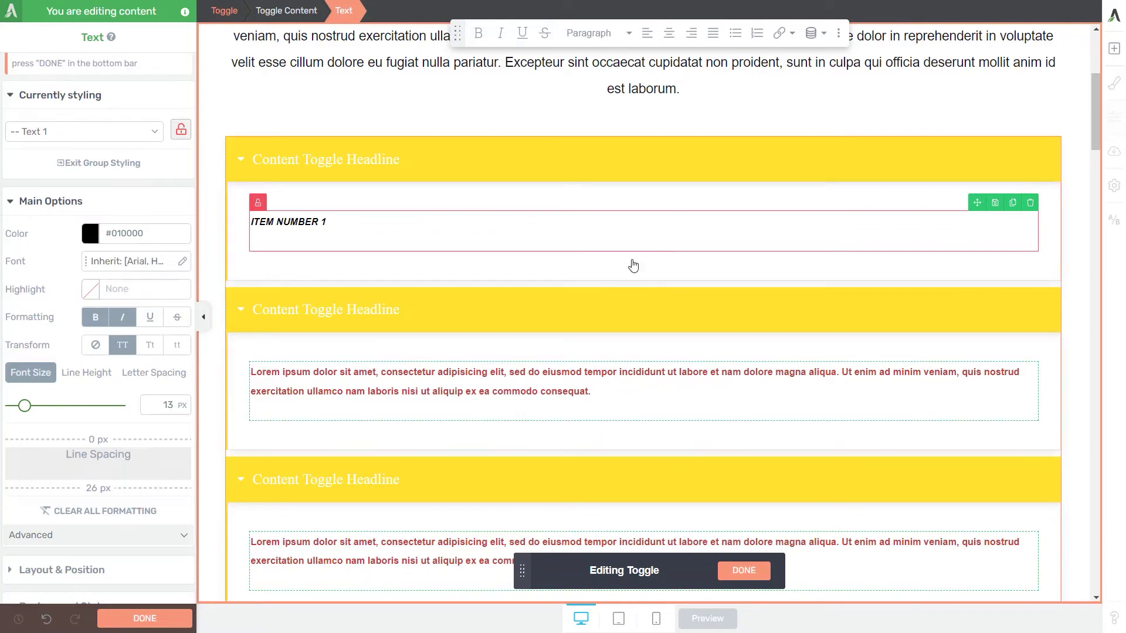
Add ITEM NUMBER 1 content into the second toggle
{"action": "left_click", "coordinate": [643, 281]}
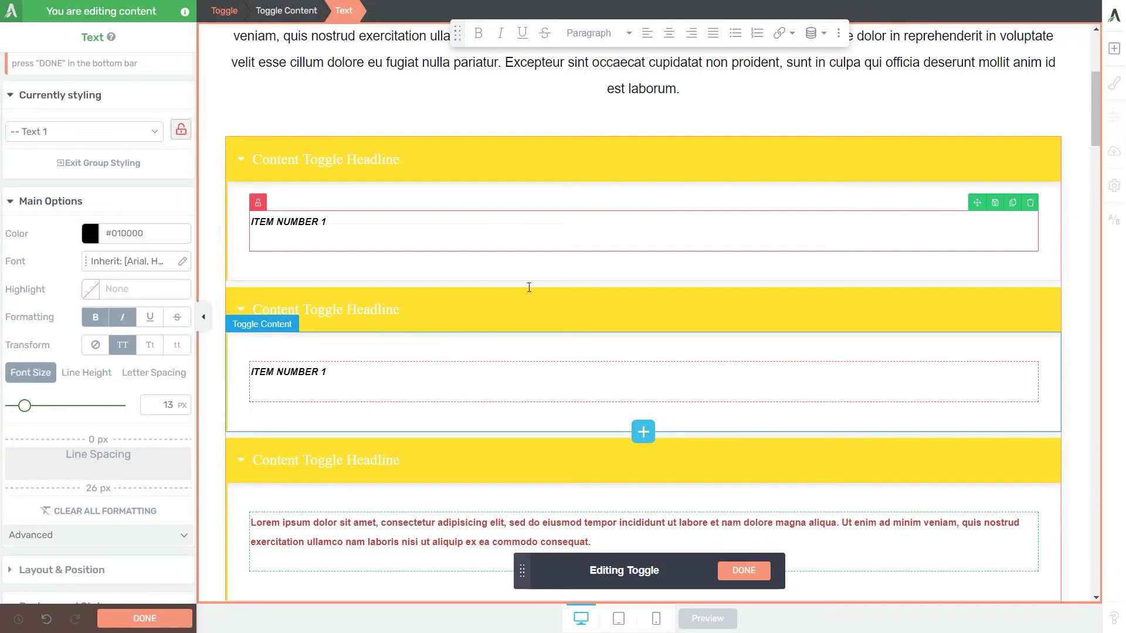
{"action": "scroll", "coordinate": [666, 446], "scroll_direction": "down", "scroll_amount": 5}
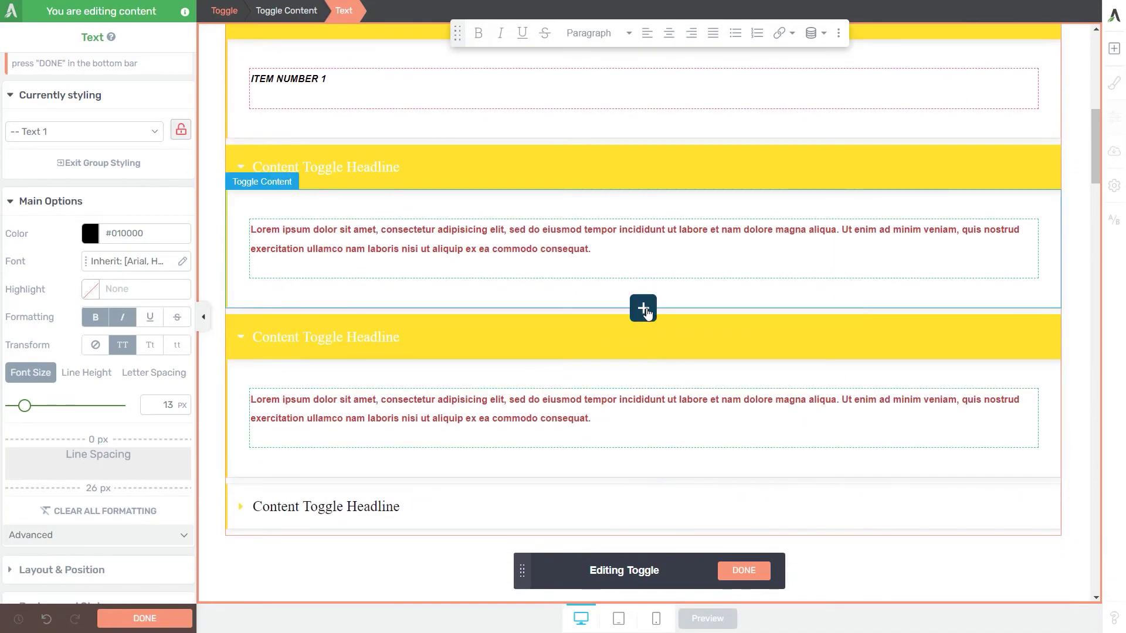
{"action": "left_click", "coordinate": [643, 308]}
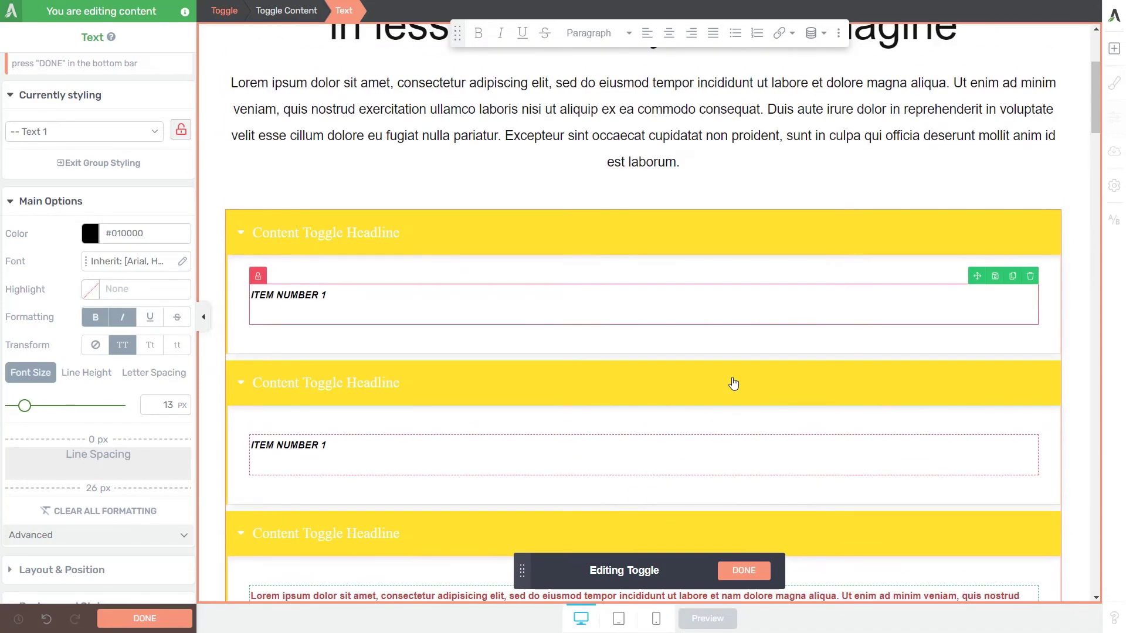
Switch the Currently styling scope back to Grouped Toggle Items for all toggle titles
{"action": "scroll", "coordinate": [734, 384], "scroll_direction": "up", "scroll_amount": 4}
{"action": "left_click", "coordinate": [125, 131]}
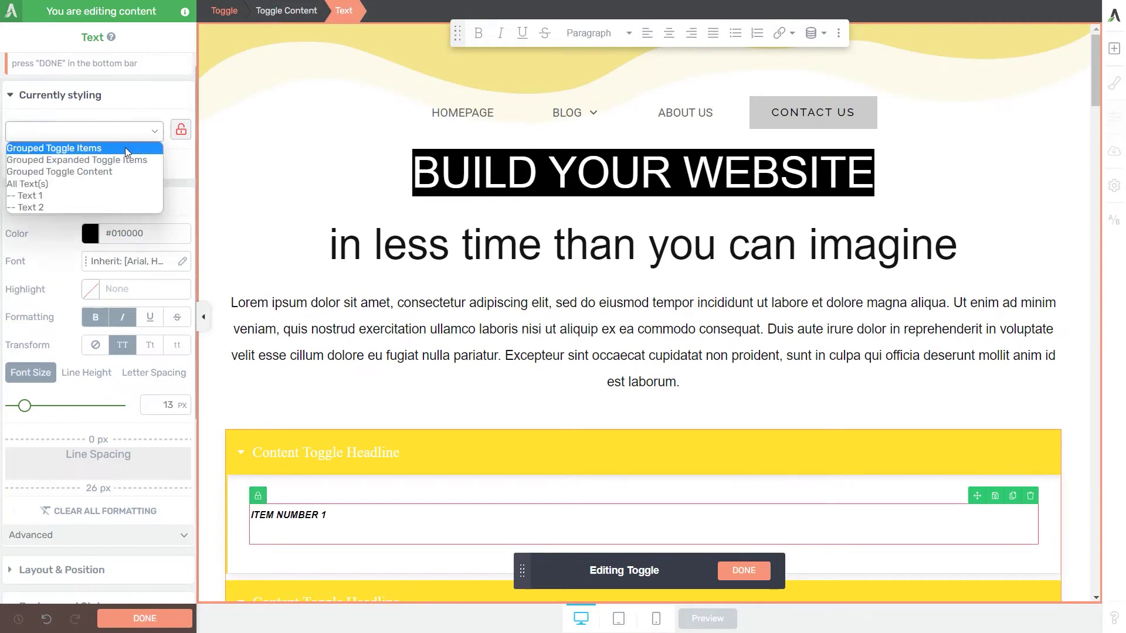
{"action": "left_click", "coordinate": [125, 149]}
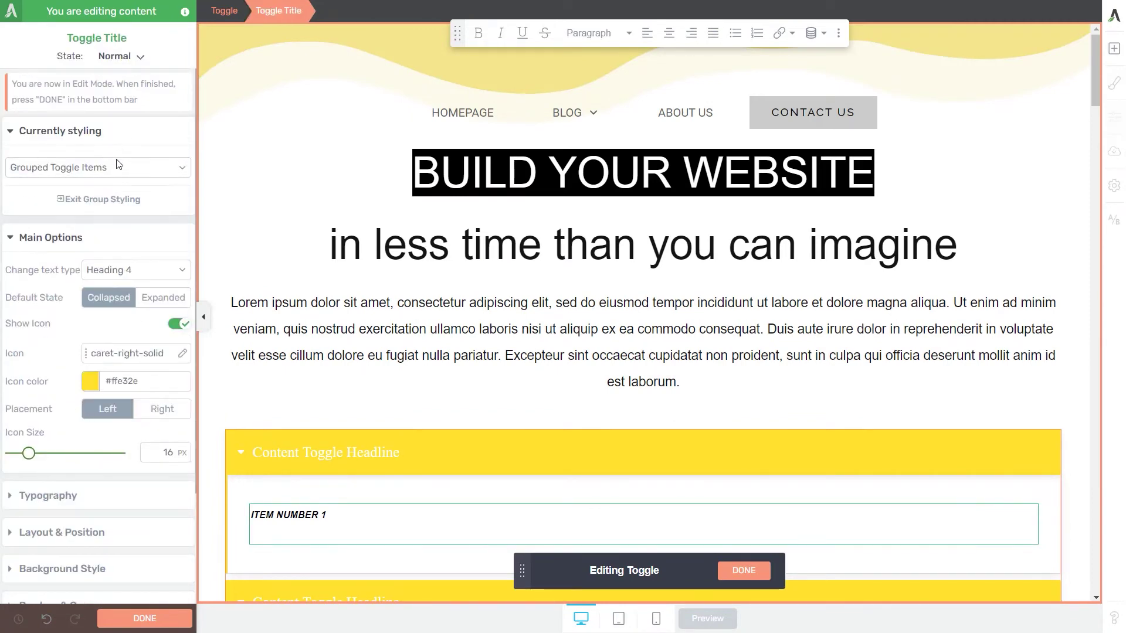
{"action": "left_click", "coordinate": [119, 165]}
{"action": "left_click", "coordinate": [65, 189]}
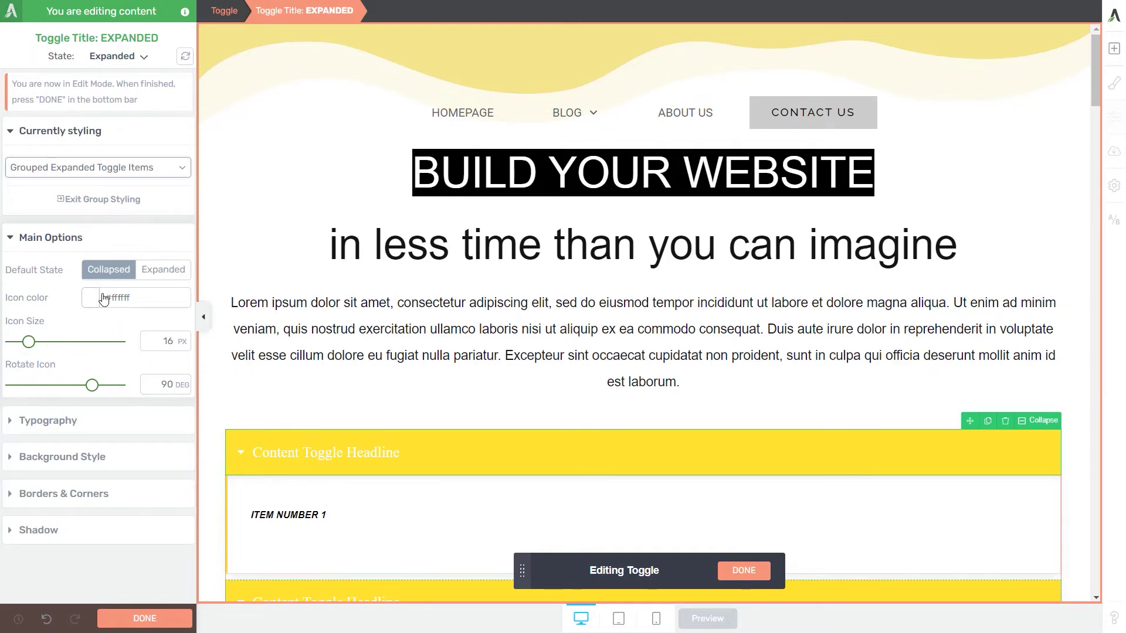
{"action": "left_click", "coordinate": [171, 169]}
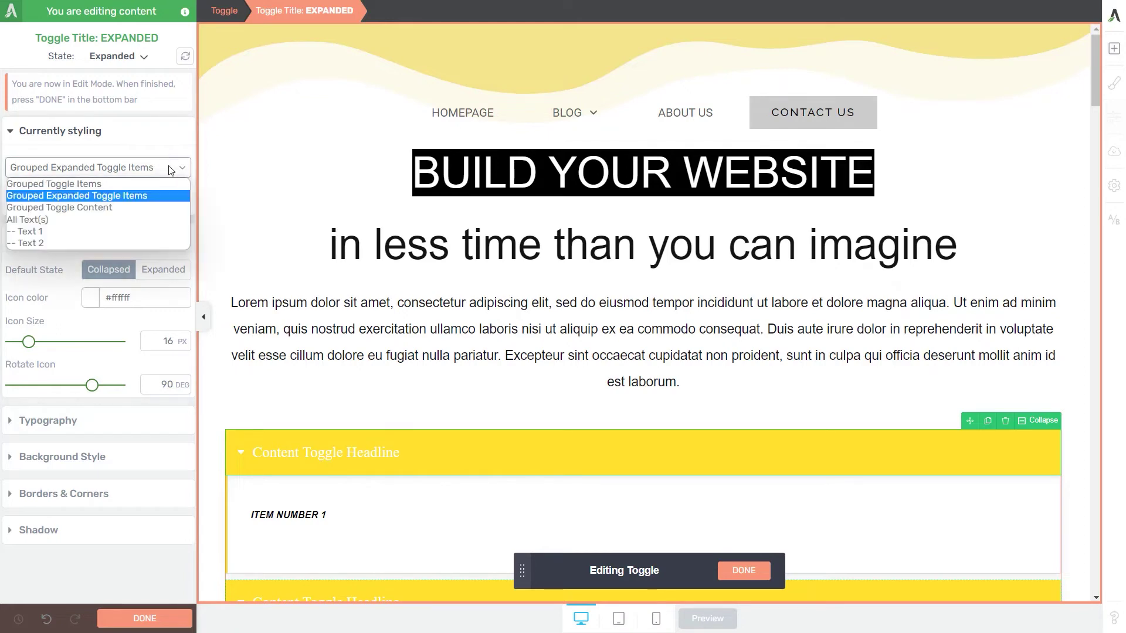
{"action": "left_click", "coordinate": [137, 168]}
{"action": "left_click", "coordinate": [137, 167]}
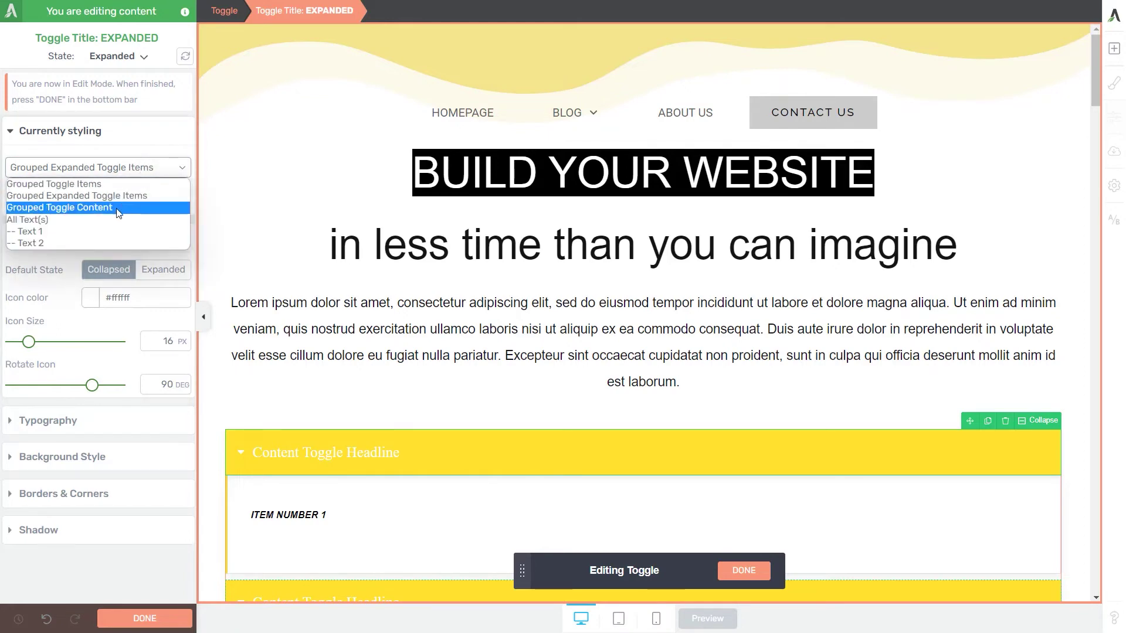
{"action": "left_click", "coordinate": [118, 208]}
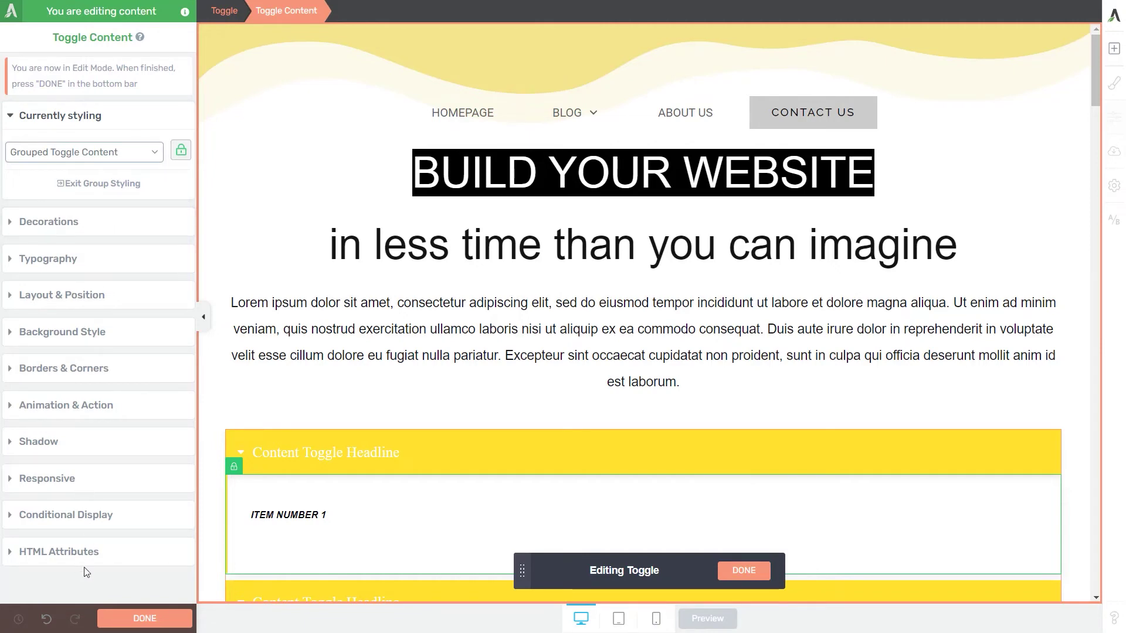
{"action": "left_click", "coordinate": [125, 161]}
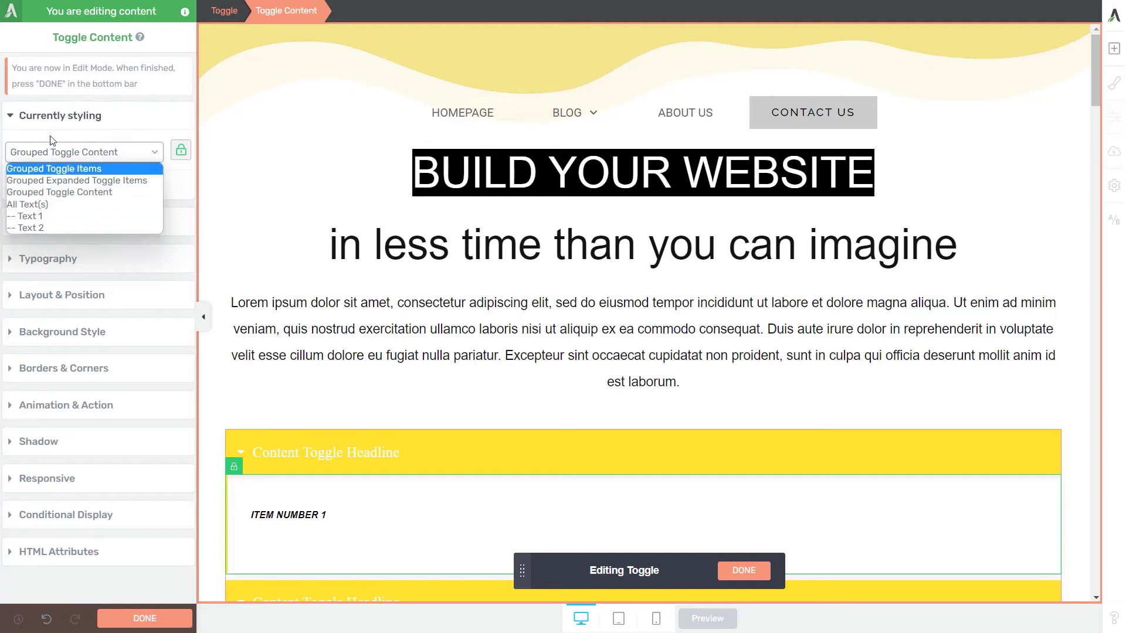
{"action": "left_click", "coordinate": [114, 169]}
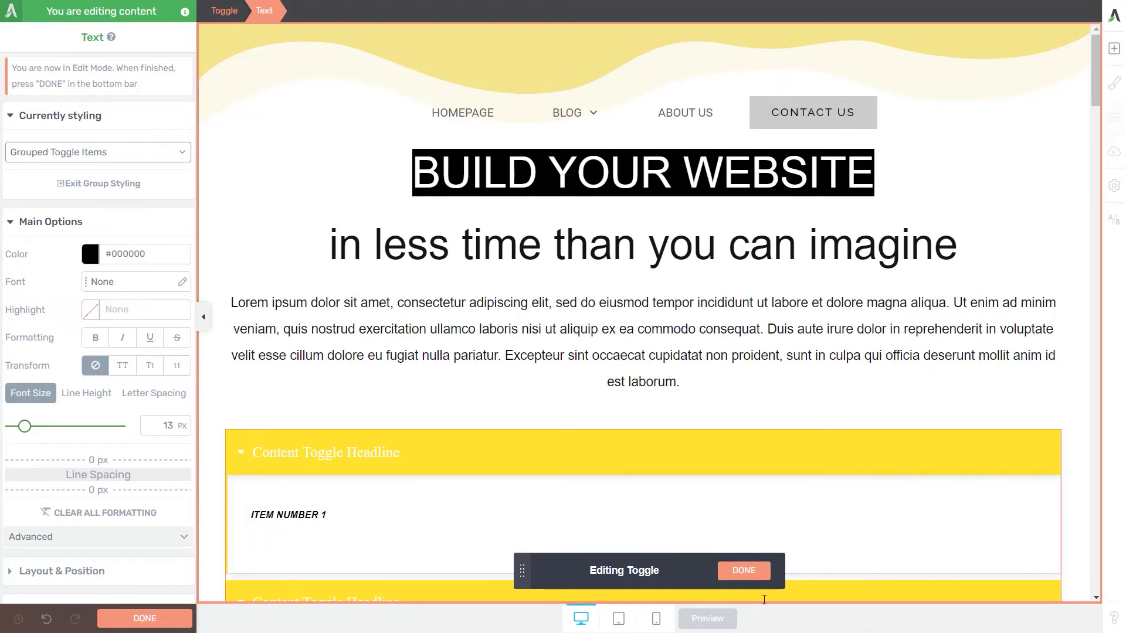
Exit group styling and change the toggle accent colour from yellow to olive #b3a33c
{"action": "left_click", "coordinate": [106, 186]}
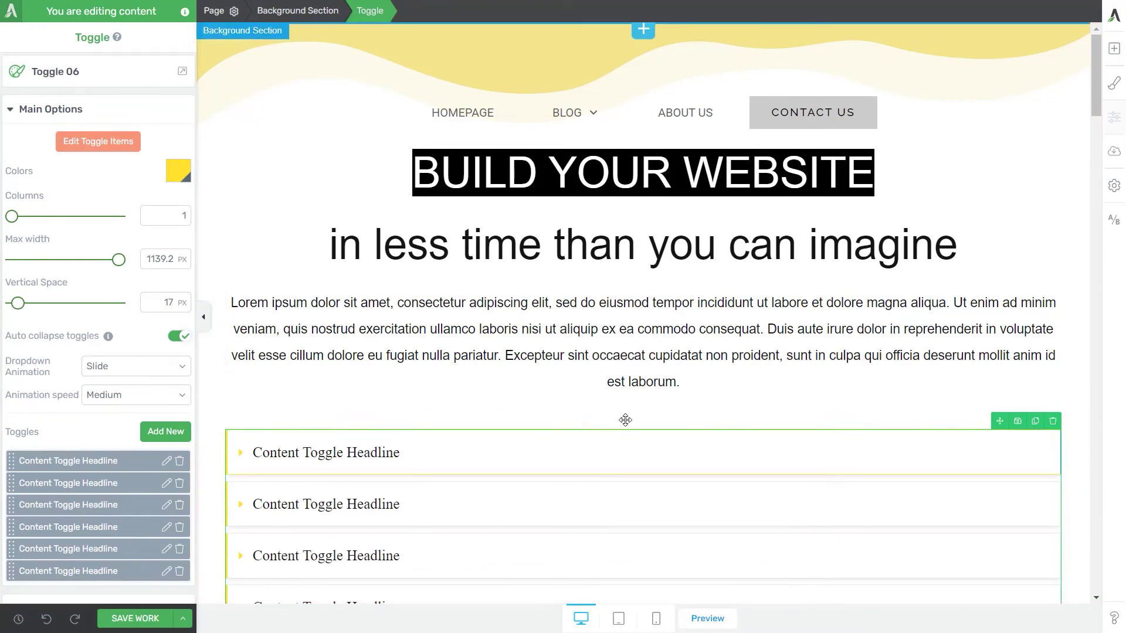
{"action": "scroll", "coordinate": [669, 422], "scroll_direction": "down", "scroll_amount": 3}
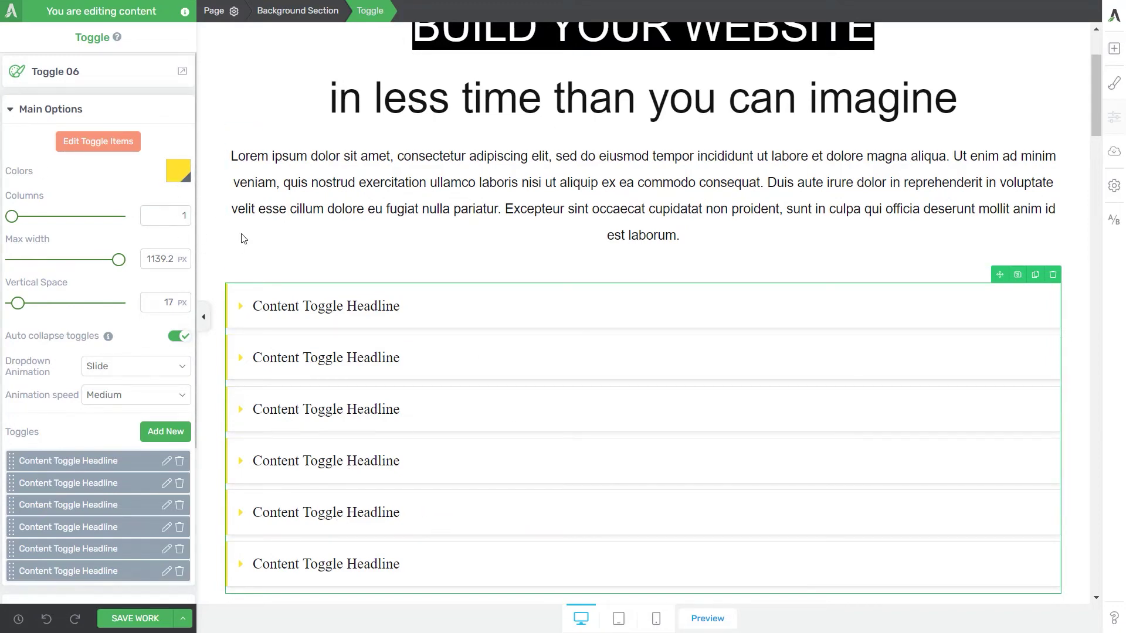
{"action": "left_click", "coordinate": [178, 170]}
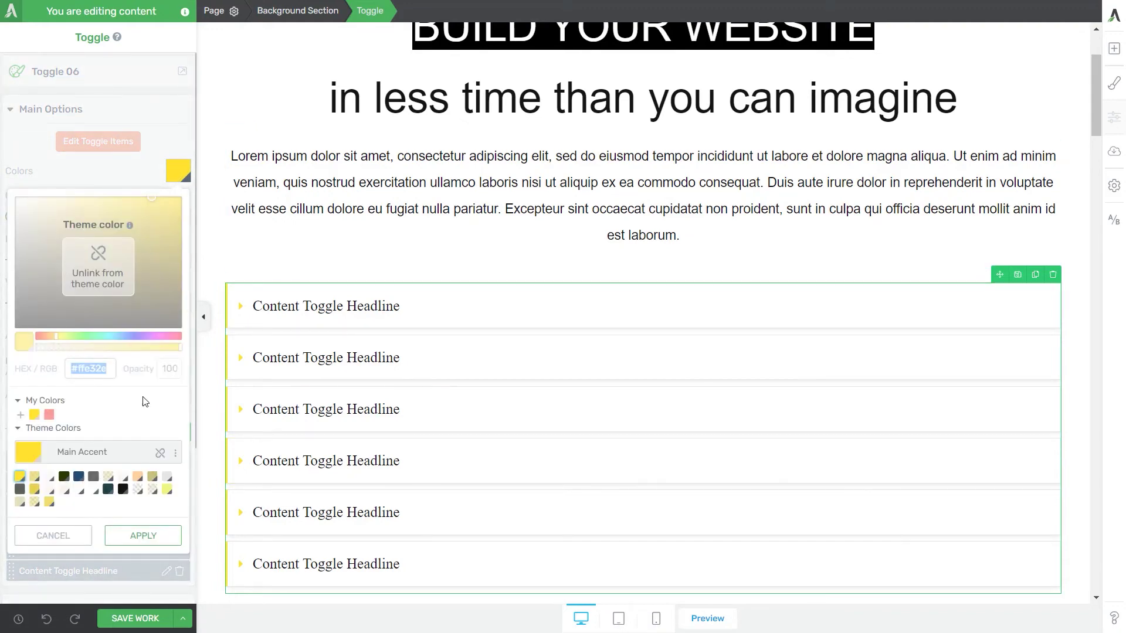
{"action": "left_click", "coordinate": [97, 293]}
{"action": "left_click", "coordinate": [127, 240]}
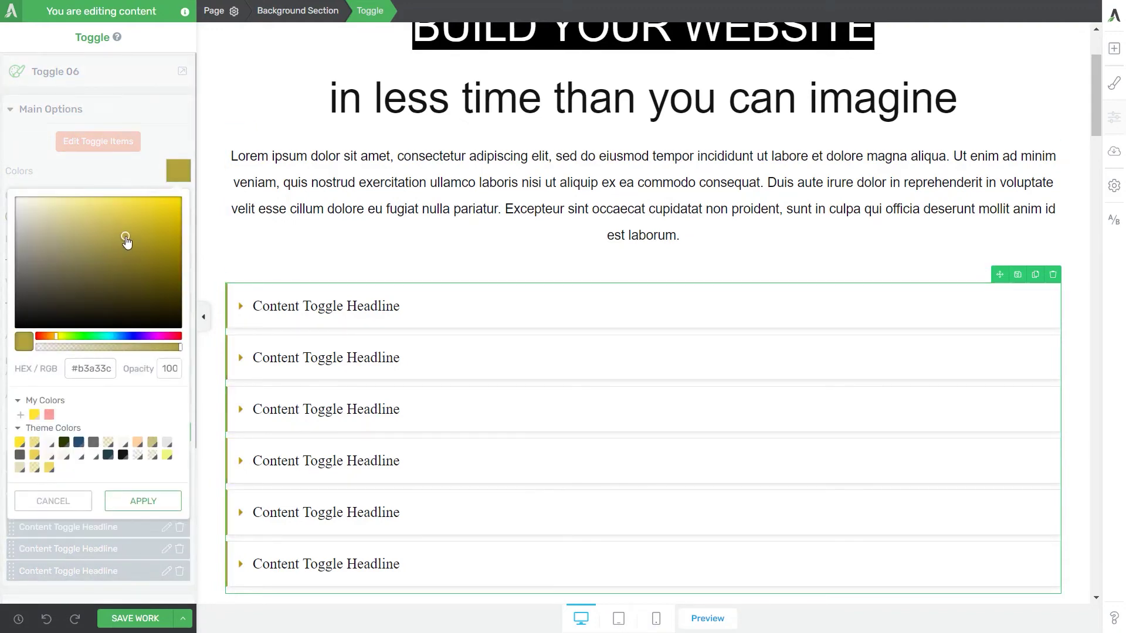
{"action": "left_click", "coordinate": [144, 501]}
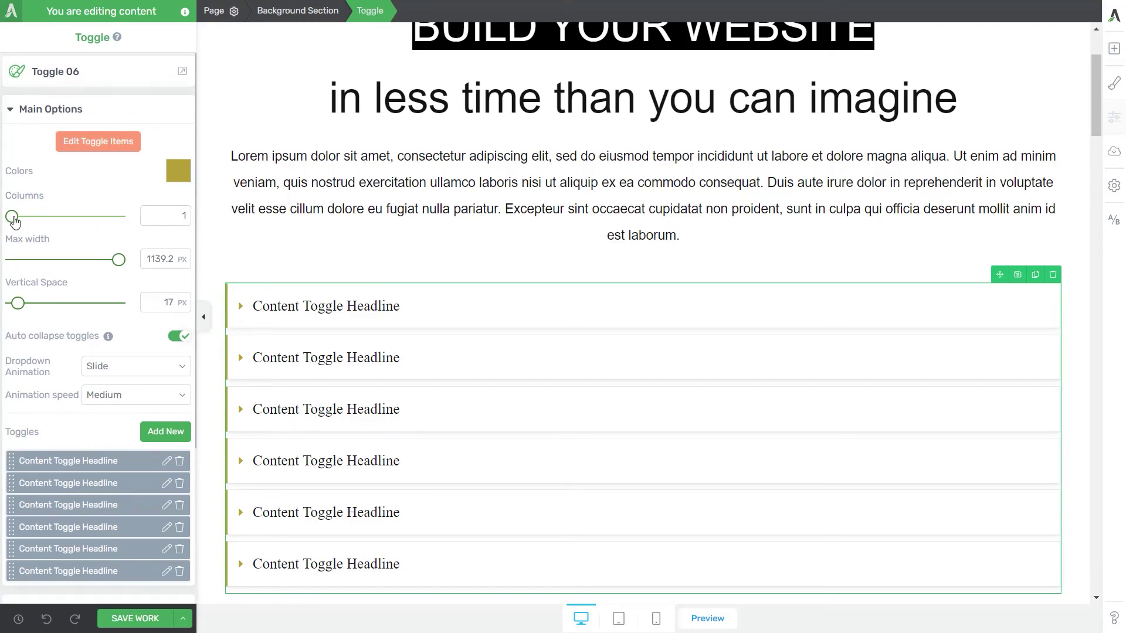
Set the toggles to 2 columns, 1119 px max width and 51 px vertical spacing
{"action": "left_click_drag", "start_coordinate": [11, 217], "coordinate": [44, 226]}
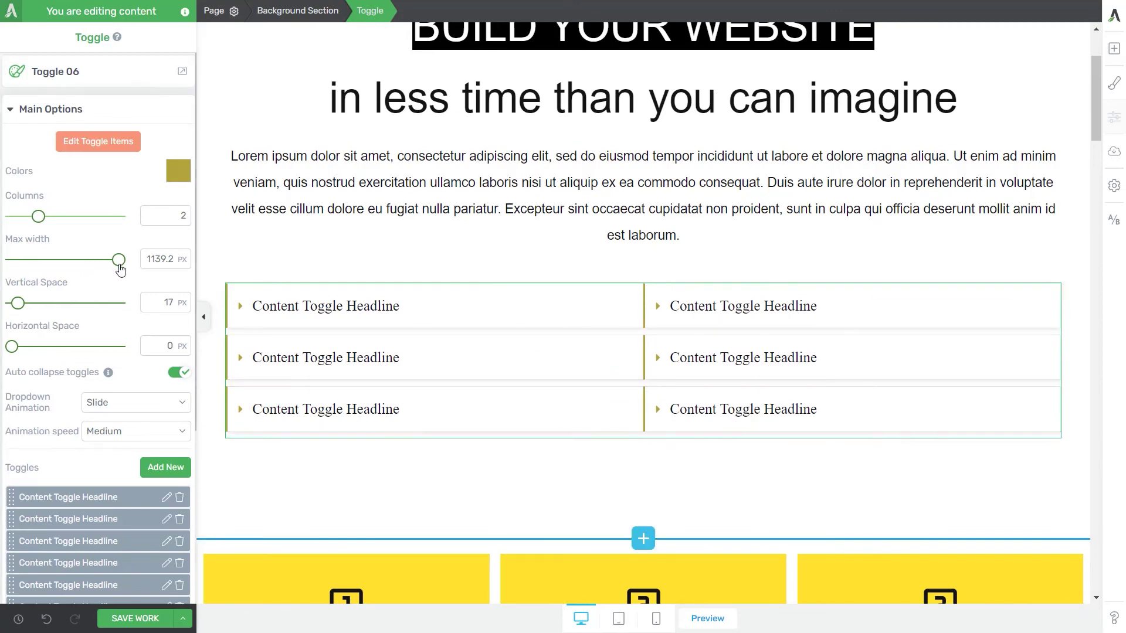
{"action": "mouse_move", "coordinate": [119, 268]}
{"action": "left_mouse_down"}
{"action": "mouse_move", "coordinate": [86, 267]}
{"action": "mouse_move", "coordinate": [117, 265]}
{"action": "left_mouse_up"}
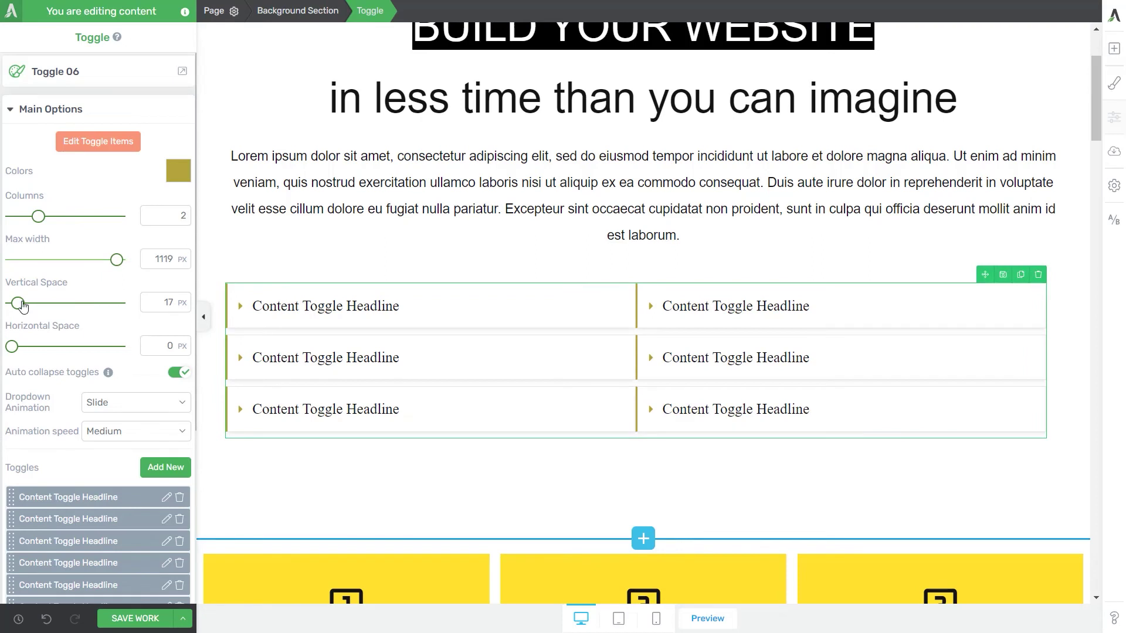
{"action": "mouse_move", "coordinate": [18, 304]}
{"action": "left_mouse_down"}
{"action": "mouse_move", "coordinate": [52, 305]}
{"action": "mouse_move", "coordinate": [30, 305]}
{"action": "left_mouse_up"}
{"action": "mouse_move", "coordinate": [12, 346]}
{"action": "left_mouse_down"}
{"action": "mouse_move", "coordinate": [46, 347]}
{"action": "mouse_move", "coordinate": [11, 347]}
{"action": "left_mouse_up"}
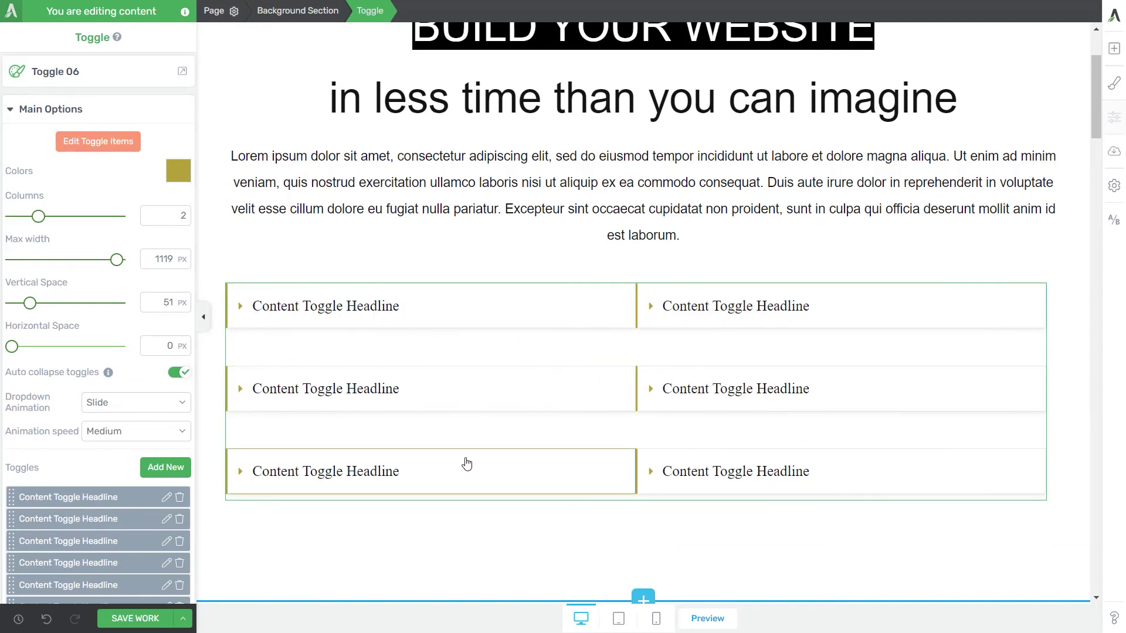
Set the dropdown animation to Slide & Fade with Slow animation speed
{"action": "left_click", "coordinate": [174, 407]}
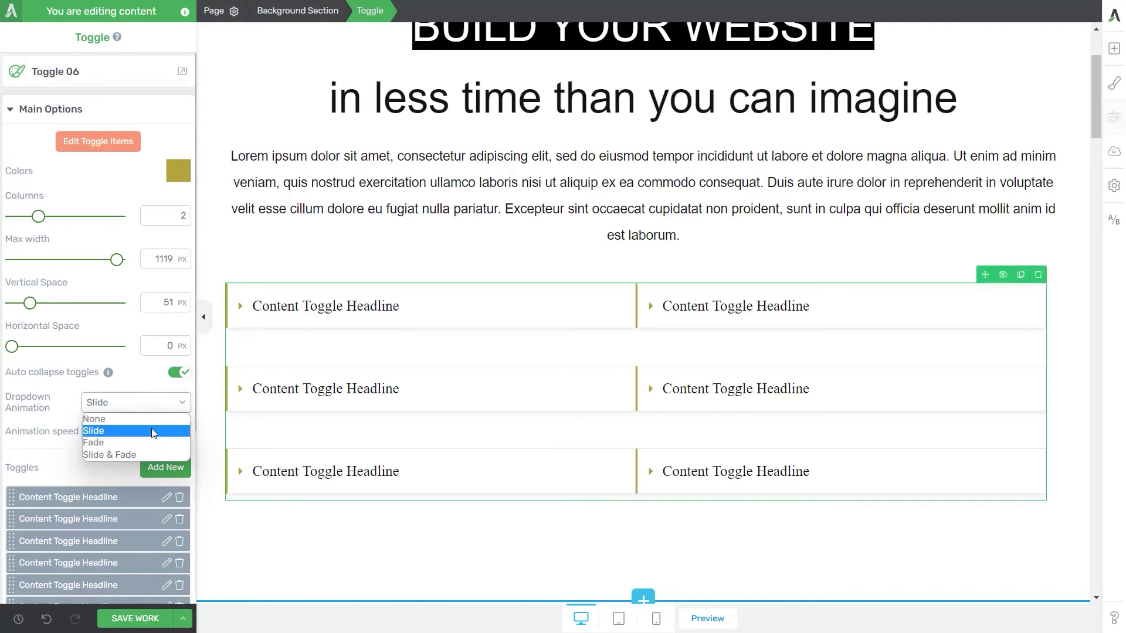
{"action": "left_click", "coordinate": [91, 403]}
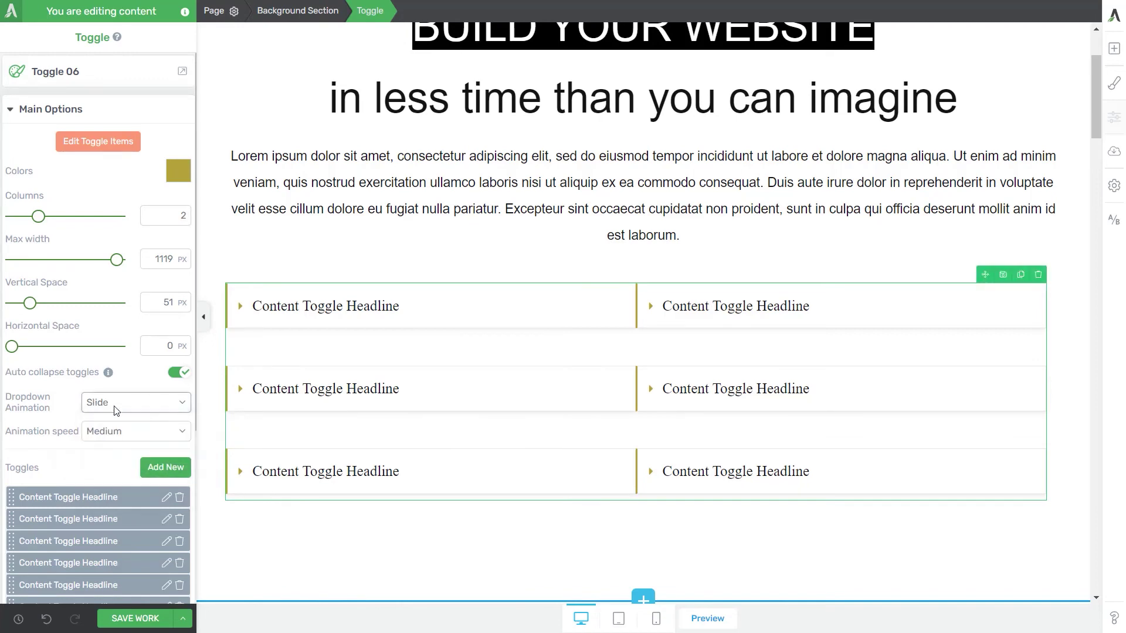
{"action": "left_click", "coordinate": [173, 433]}
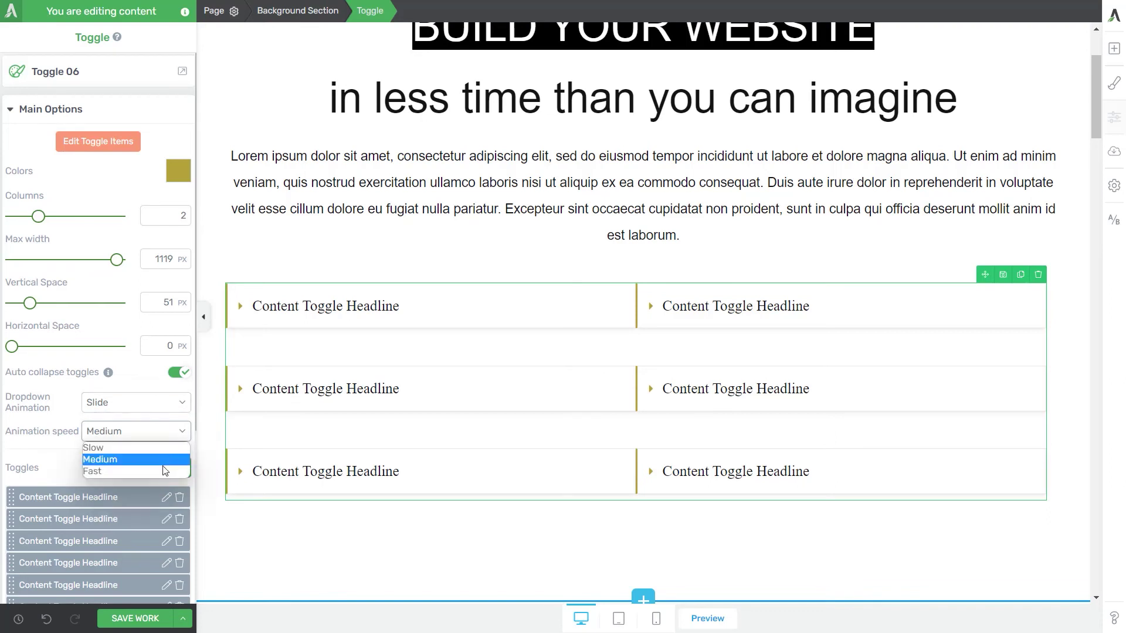
{"action": "left_click", "coordinate": [99, 449]}
{"action": "left_click", "coordinate": [122, 410]}
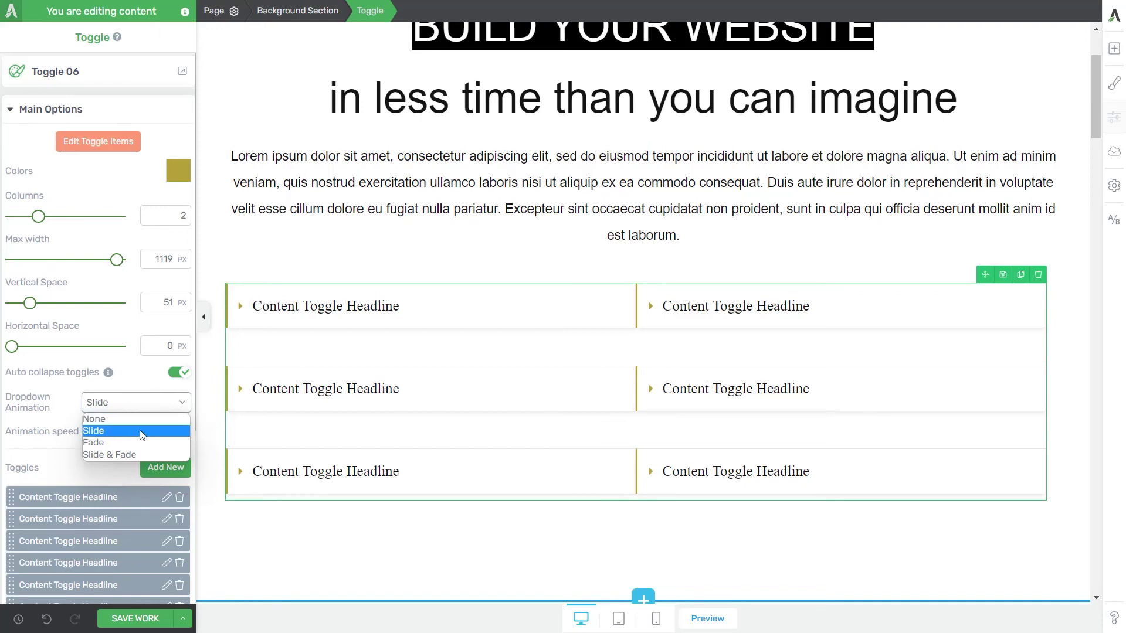
{"action": "left_click", "coordinate": [122, 454]}
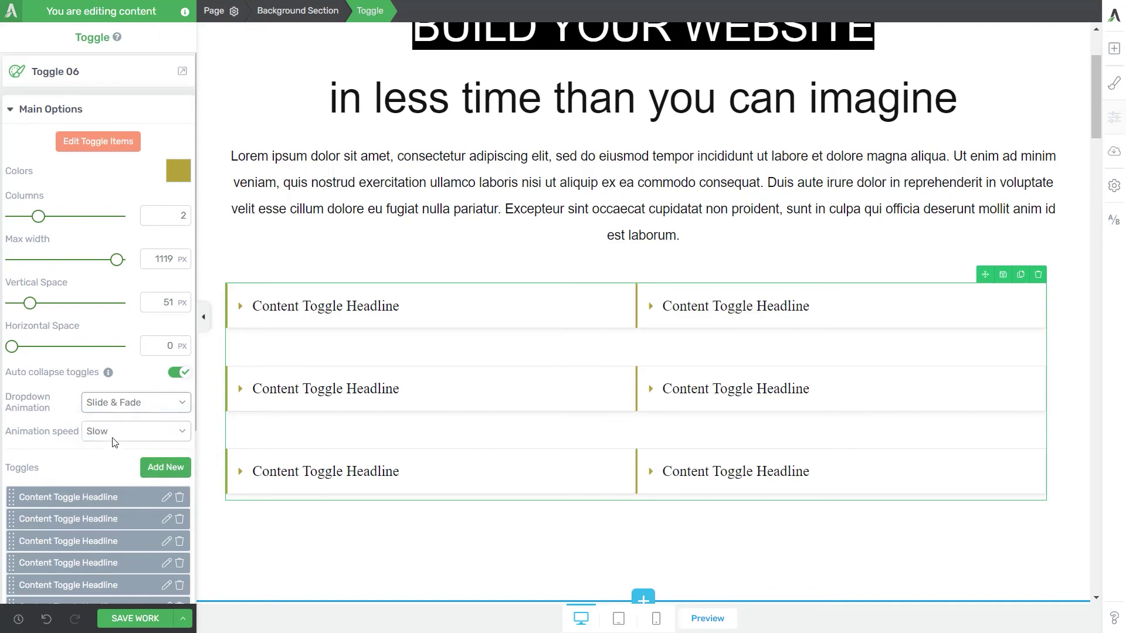
Preview the animation by expanding and collapsing the first toggle twice
{"action": "left_click", "coordinate": [436, 311]}
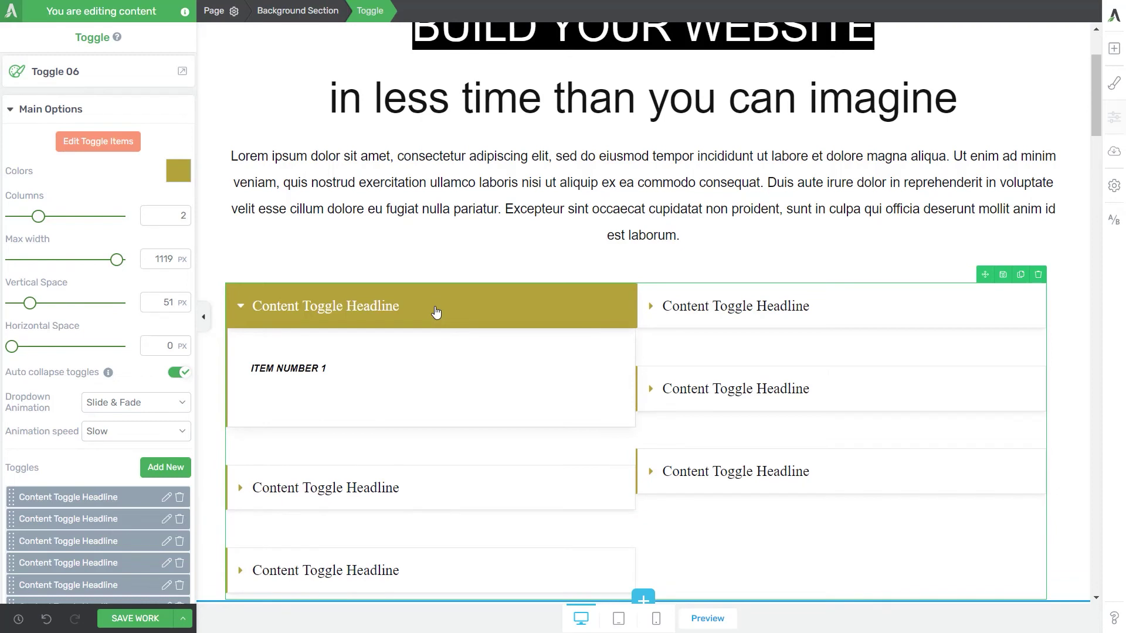
{"action": "left_click", "coordinate": [435, 310]}
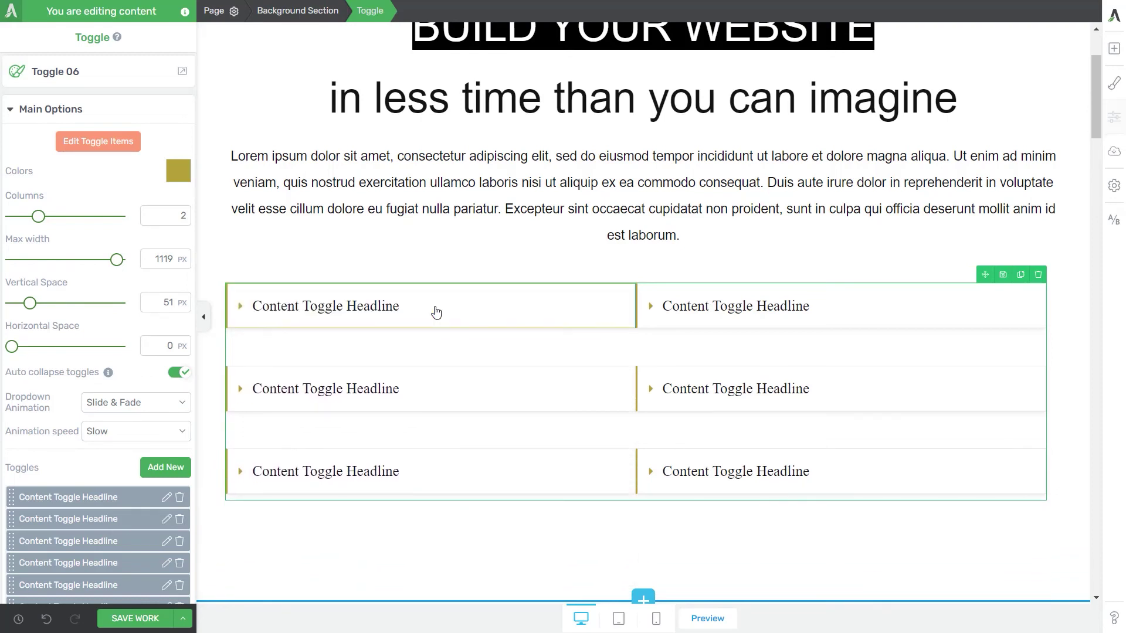
{"action": "left_click", "coordinate": [436, 311]}
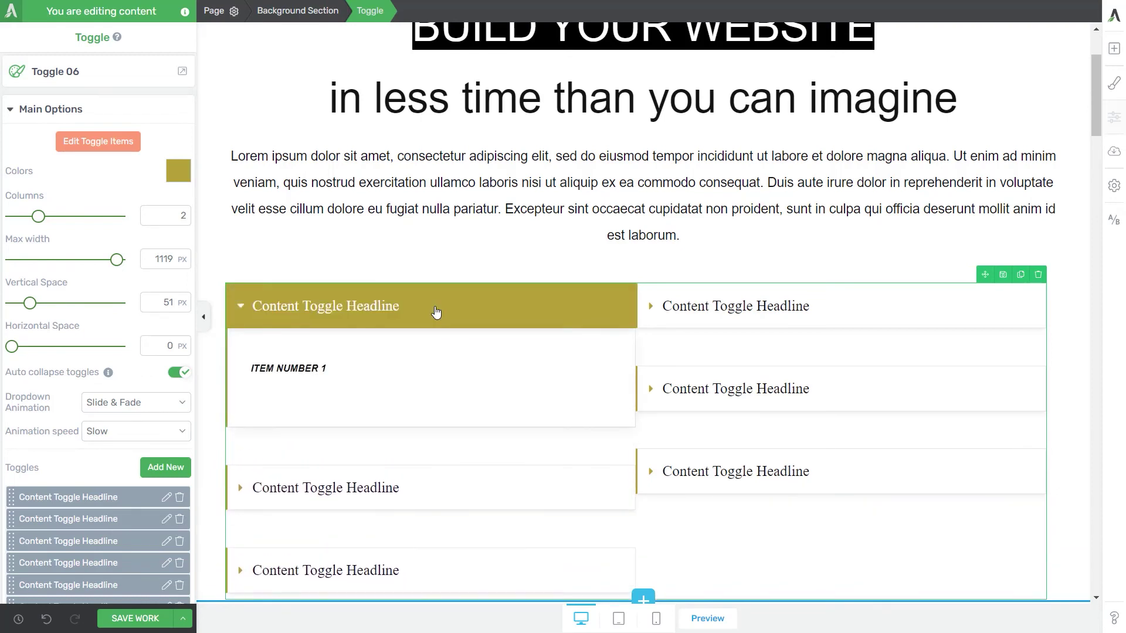
{"action": "left_click", "coordinate": [436, 311]}
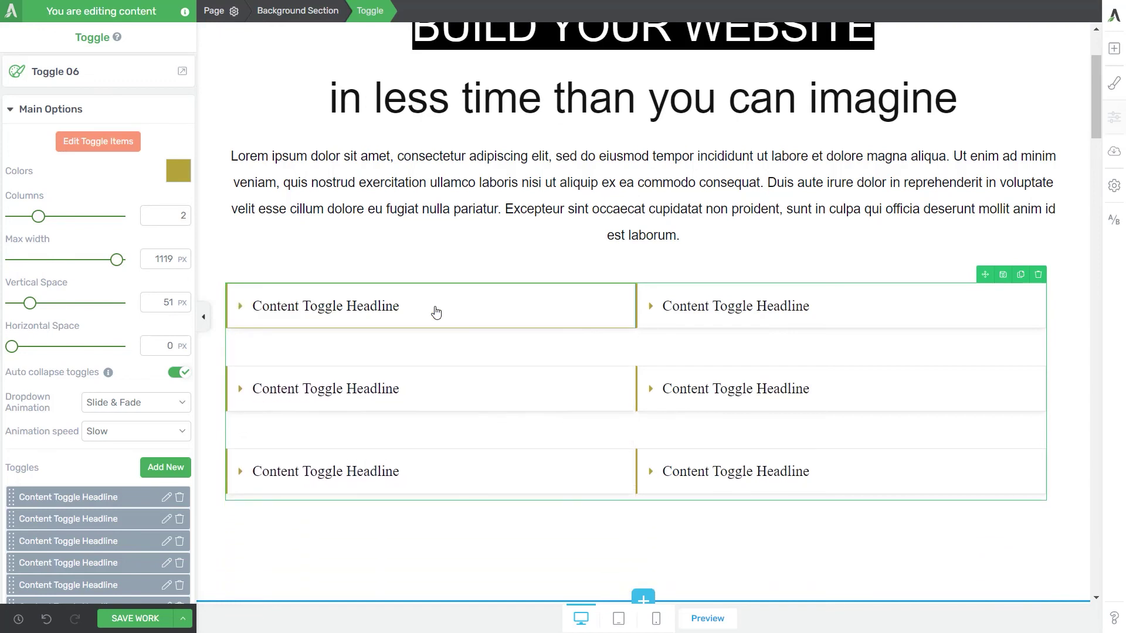
Add a seventh and eighth toggle to the accordion, then try dragging the second toggle lower
{"action": "scroll", "coordinate": [84, 461], "scroll_direction": "down", "scroll_amount": 3}
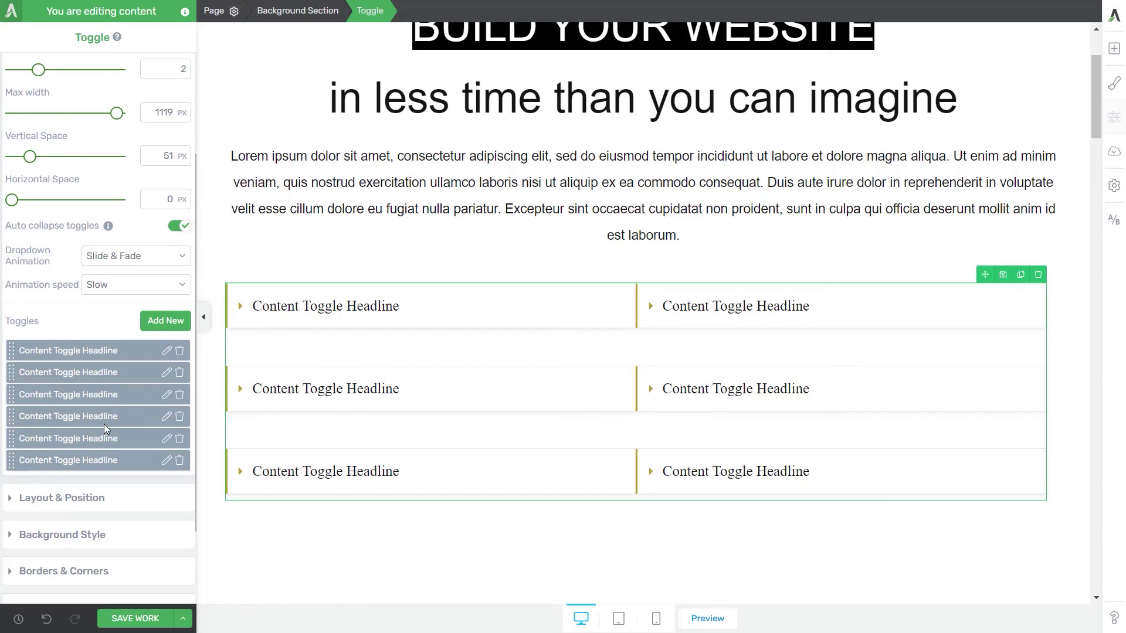
{"action": "left_click", "coordinate": [175, 321]}
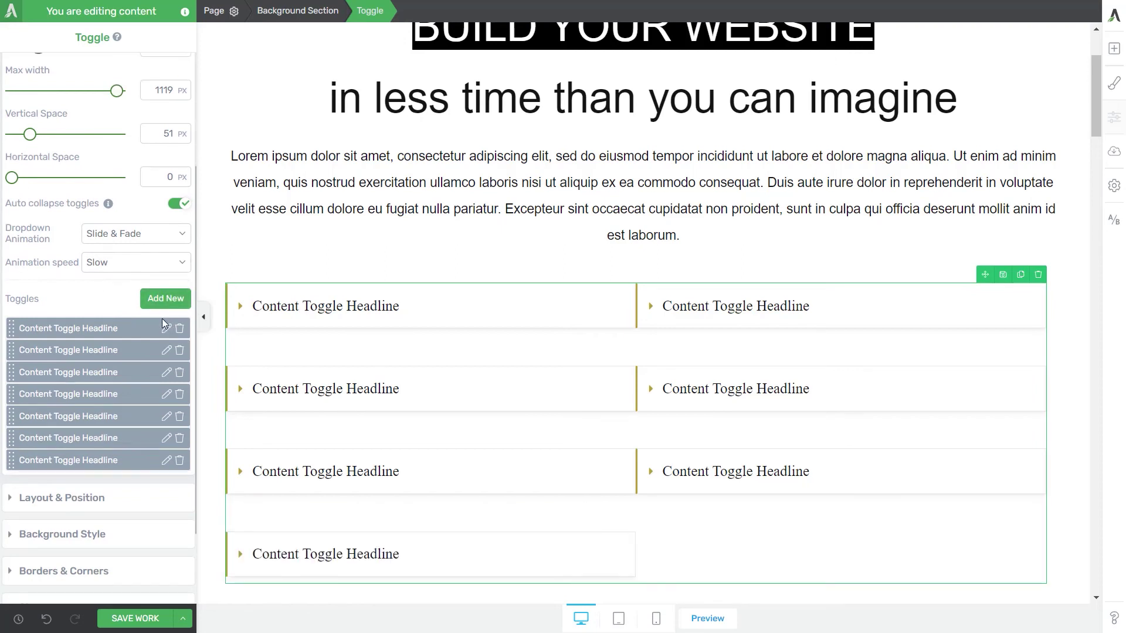
{"action": "left_click", "coordinate": [165, 299]}
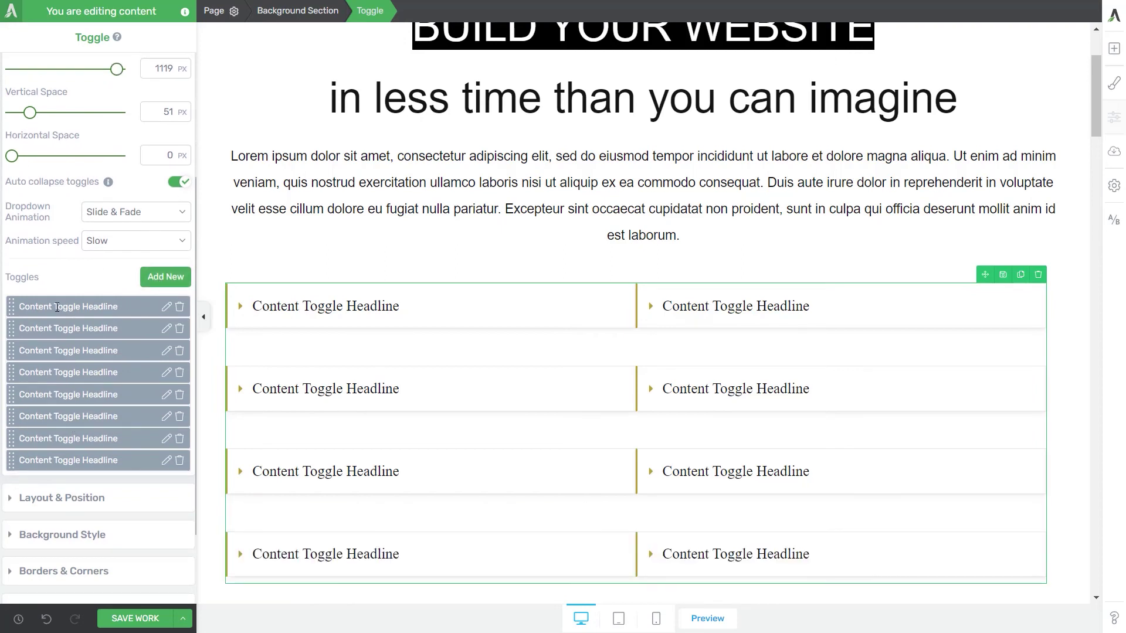
{"action": "left_click_drag", "start_coordinate": [11, 329], "coordinate": [13, 395]}
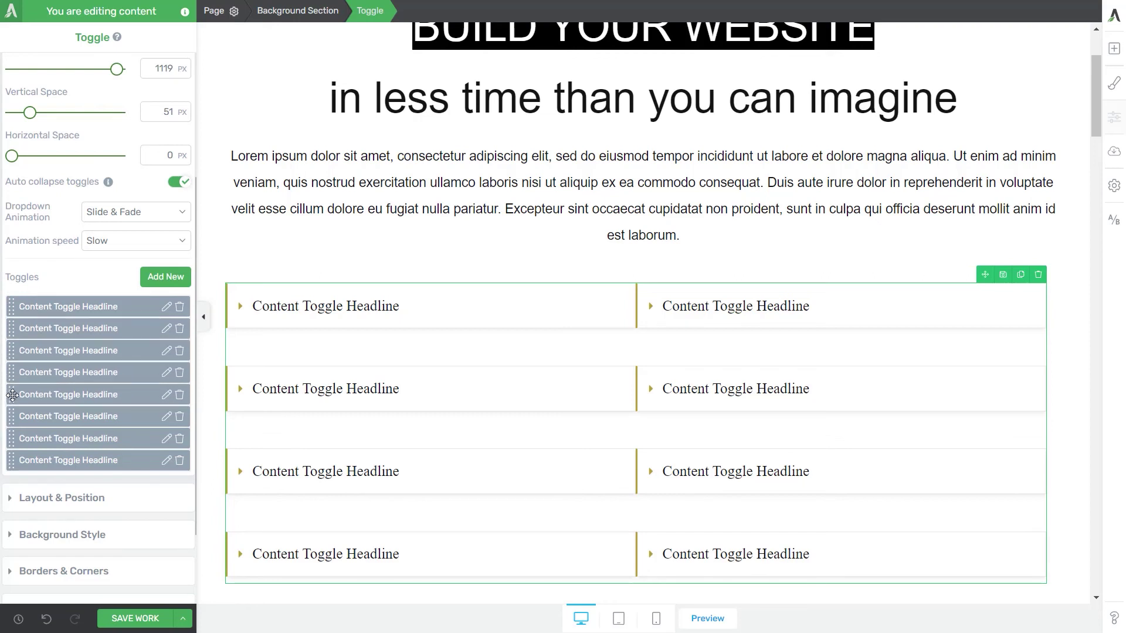
Rename the first toggle to 'First toggle' and move it to the end of the list
{"action": "left_click", "coordinate": [168, 307]}
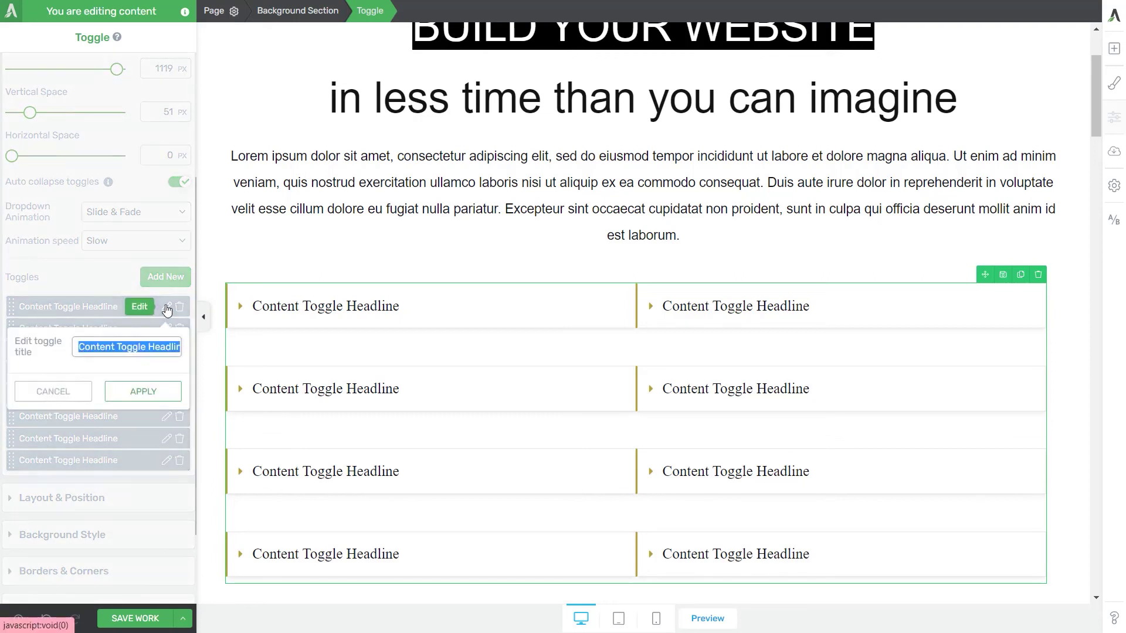
{"action": "type", "text": "First toggle"}
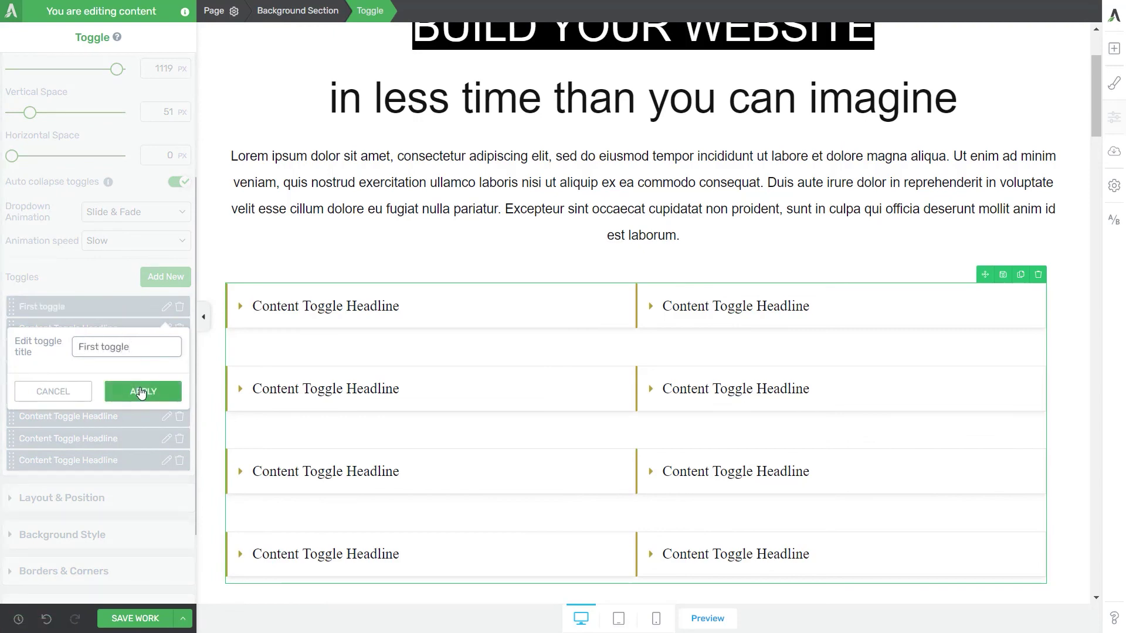
{"action": "left_click", "coordinate": [143, 391]}
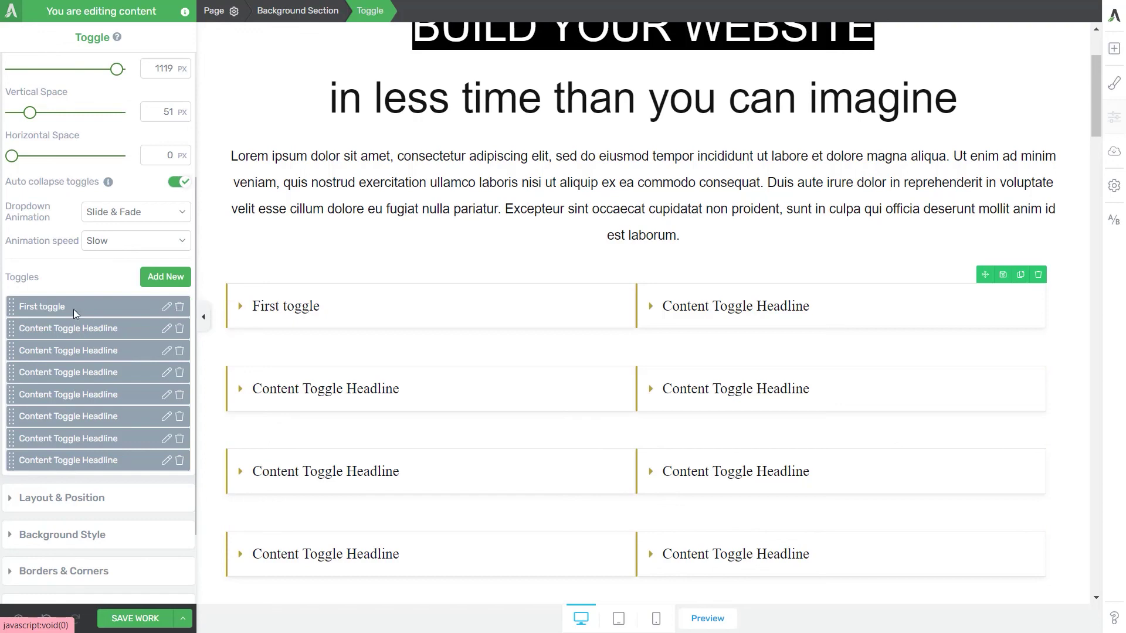
{"action": "left_click_drag", "start_coordinate": [10, 305], "coordinate": [8, 461]}
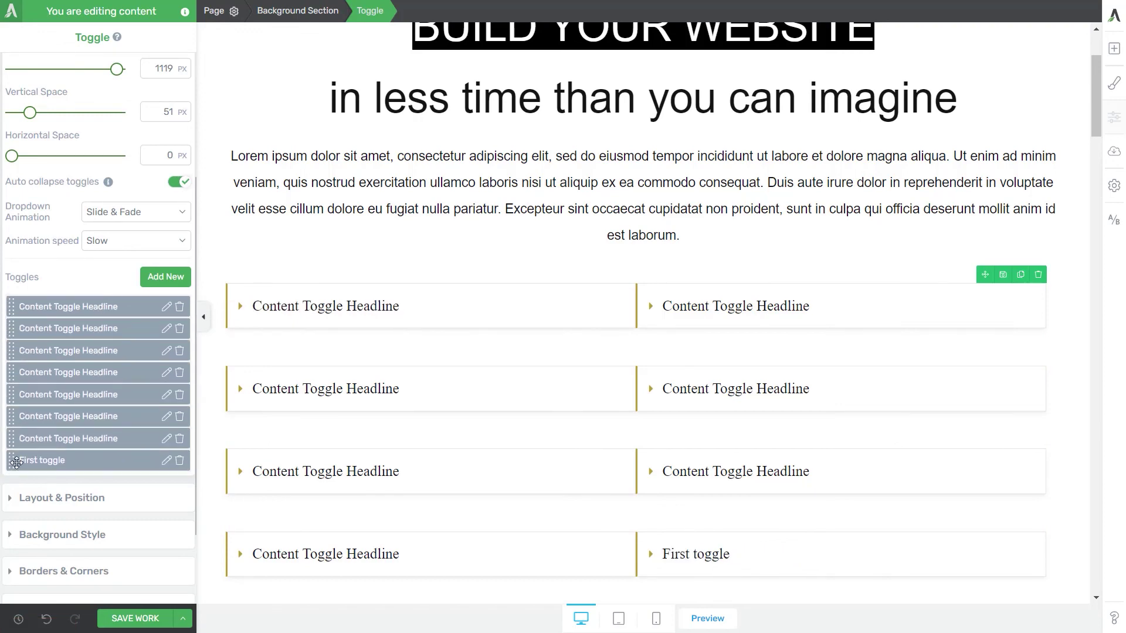